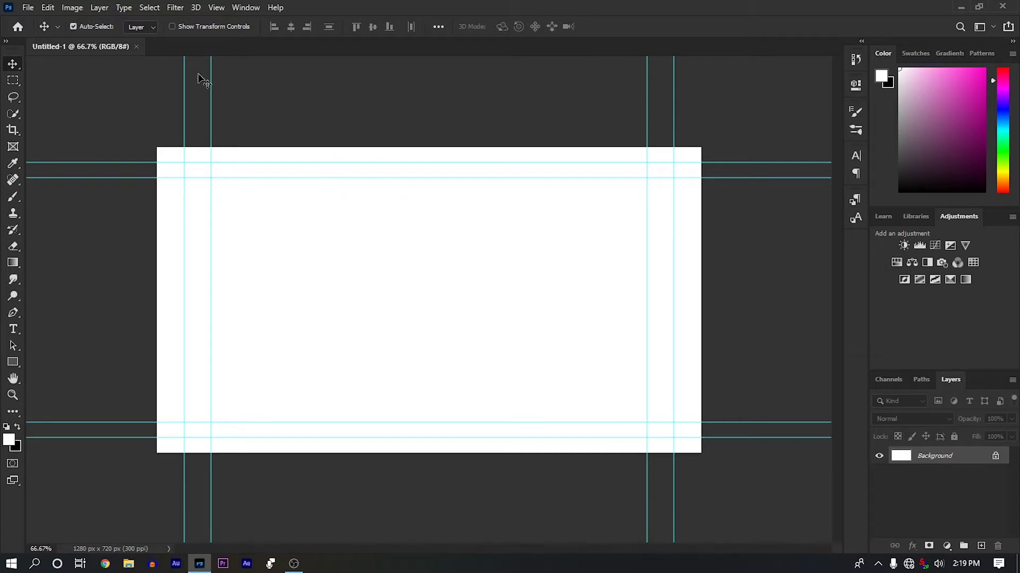
Toggle the toolbar between two columns and back, then select the Rectangular Marquee tool
left_click(6, 41)
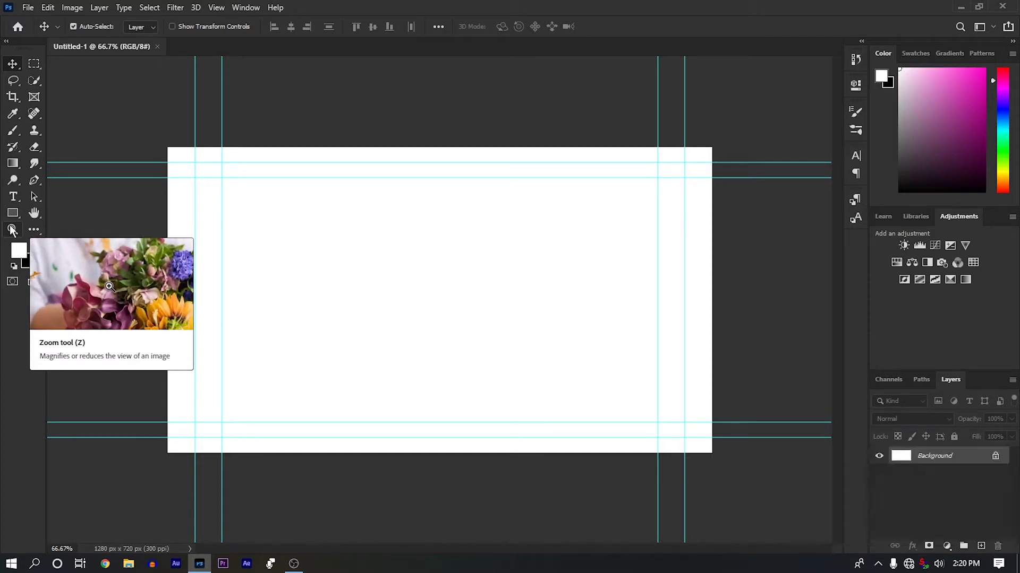
left_click(6, 41)
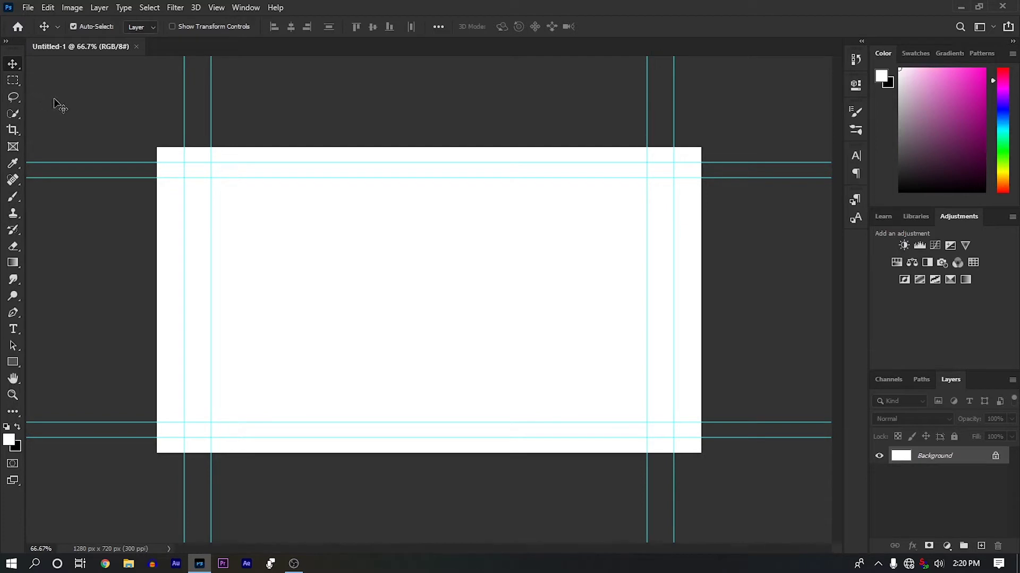
left_click(14, 84)
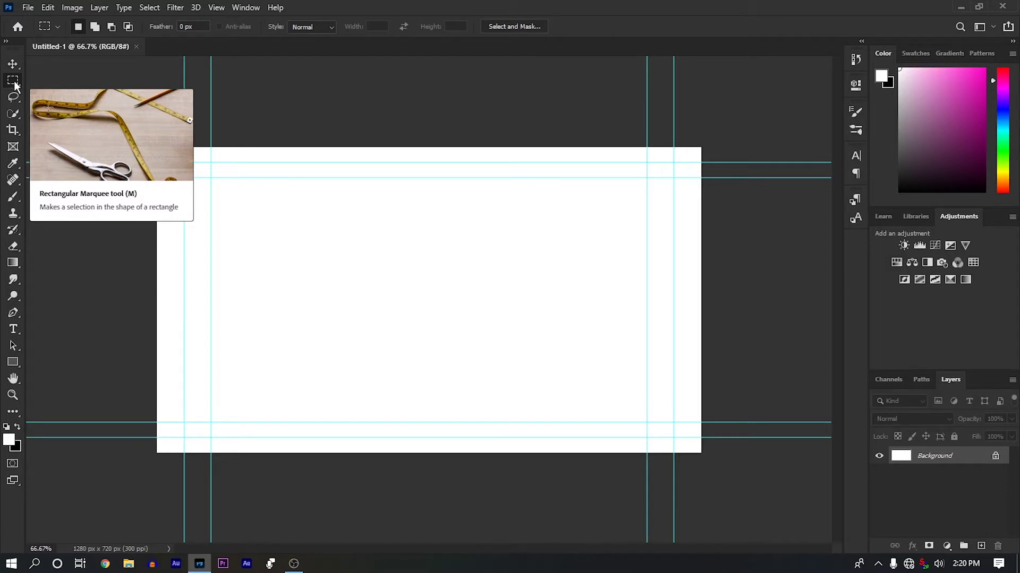
right_click(14, 84)
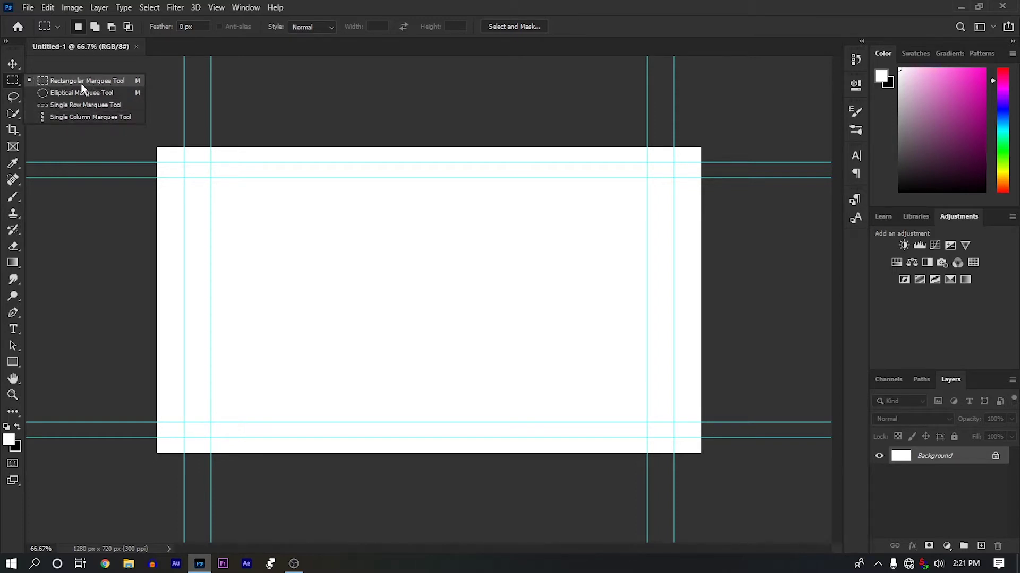
left_click(242, 98)
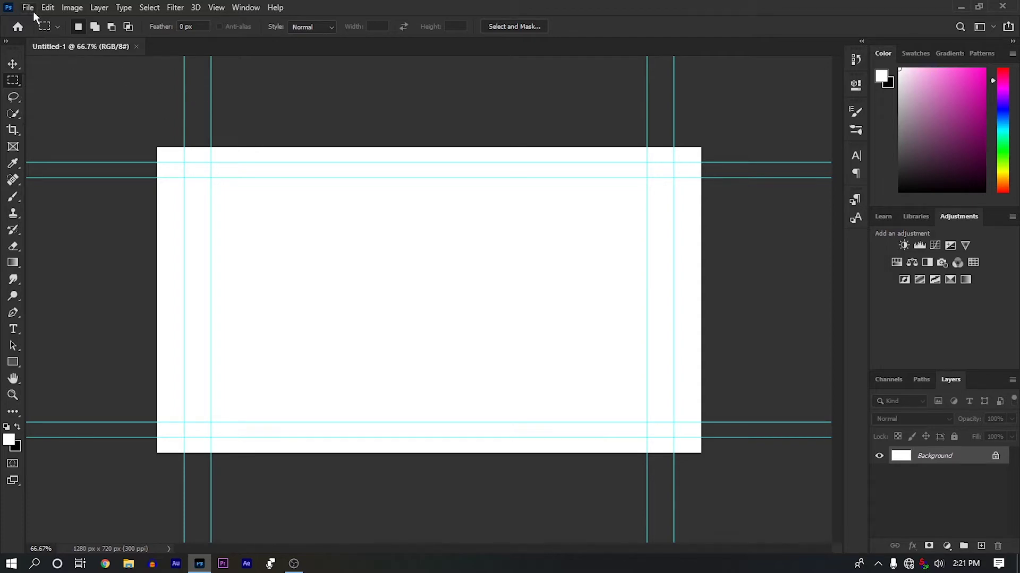
left_click(33, 12)
Open the '4K Nature Wallpapers ~2020 (5)' mountain photo
left_click(42, 32)
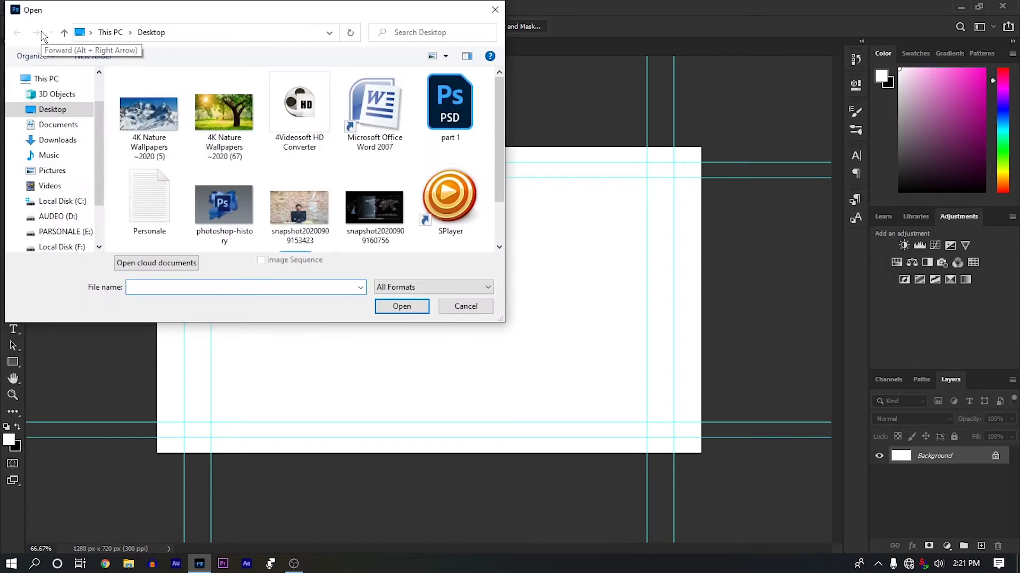
left_click(162, 128)
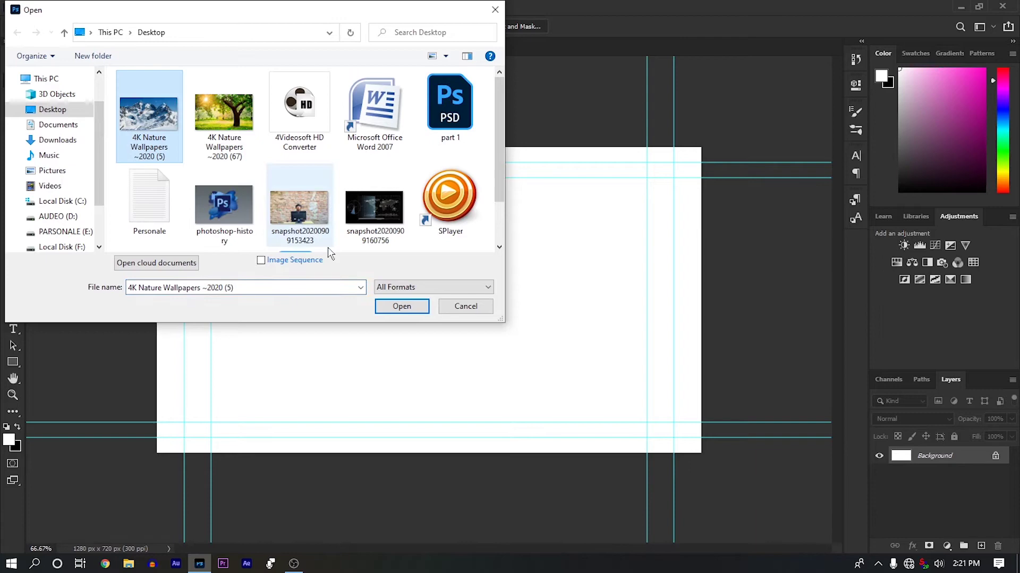
left_click(401, 307)
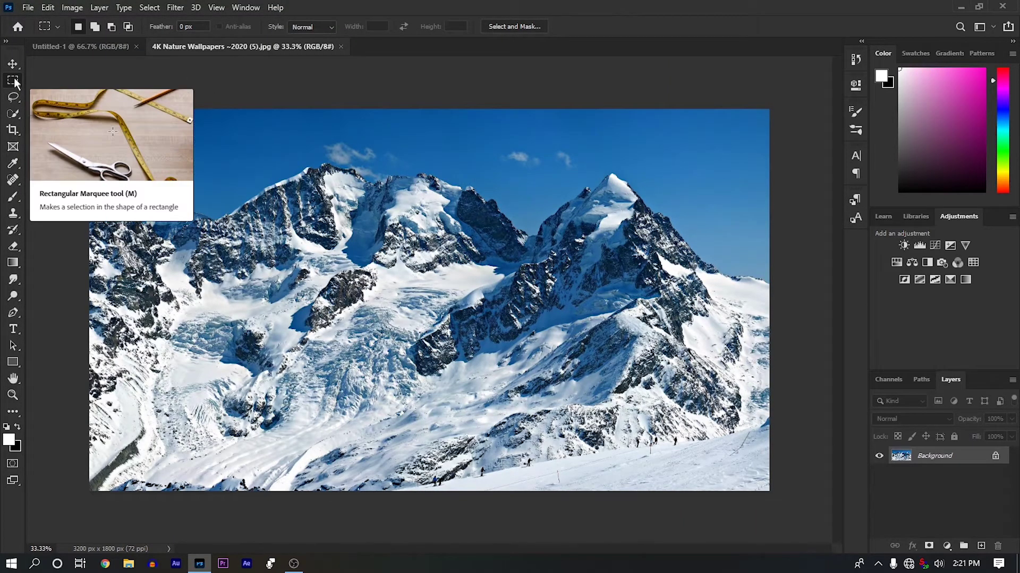
Copy a rectangle around the left peak and paste it into Untitled-1 as a new layer
left_click_drag(191, 130, 379, 229)
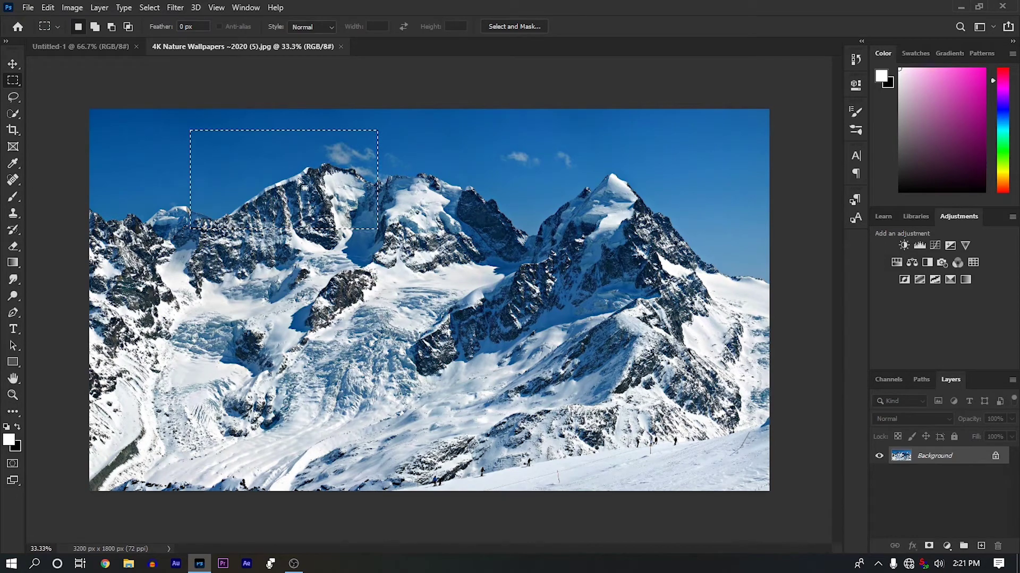
left_click(49, 7)
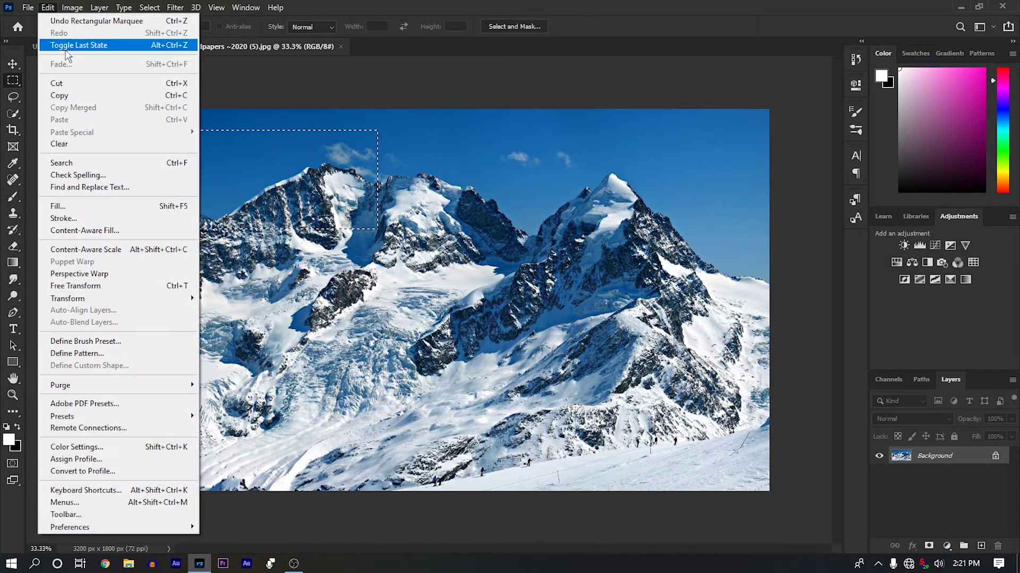
left_click(95, 49)
left_click(94, 48)
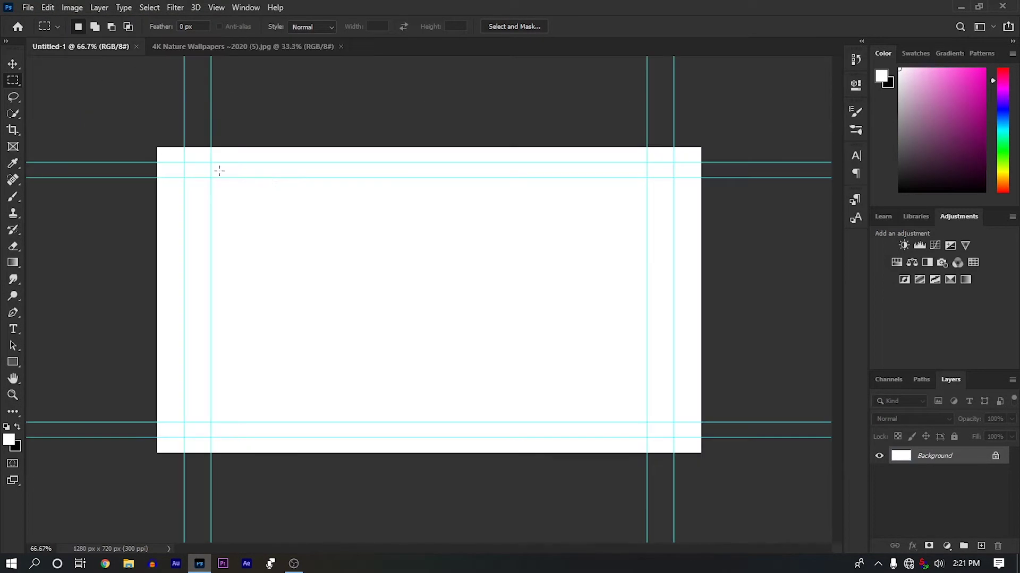
left_click(49, 8)
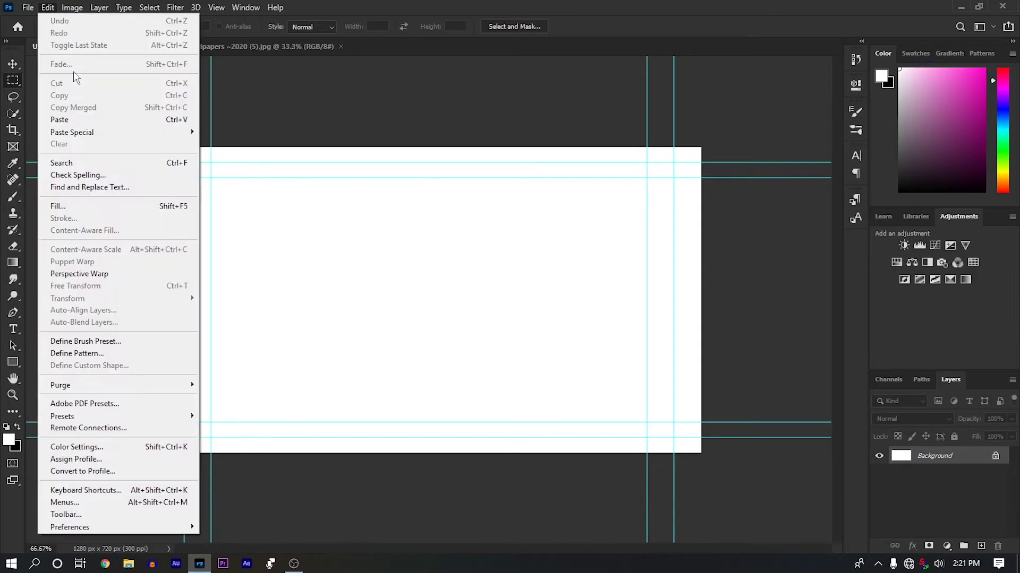
left_click(75, 120)
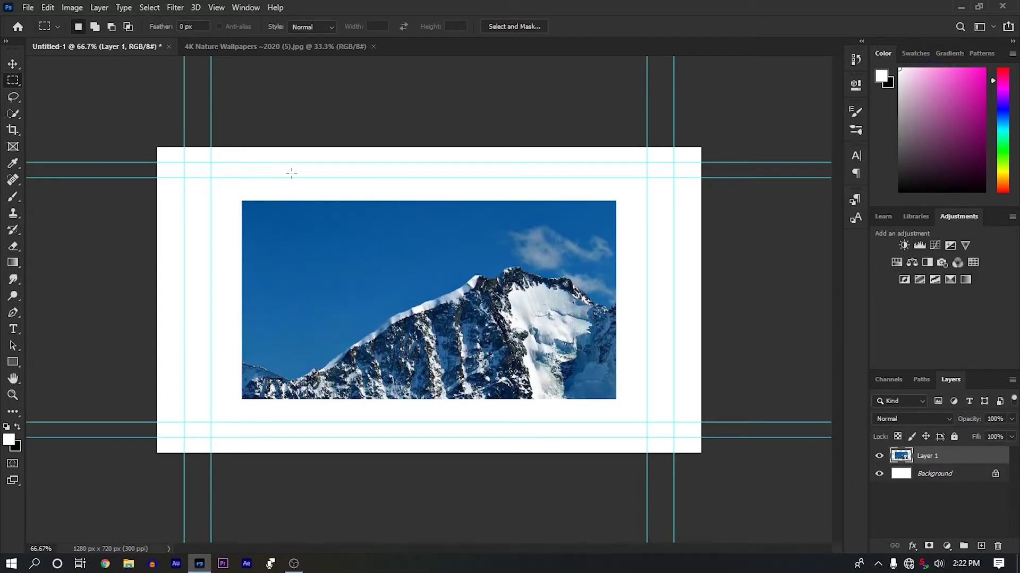
Move the pasted peak up and left, and pick the Elliptical Marquee tool
key("v")
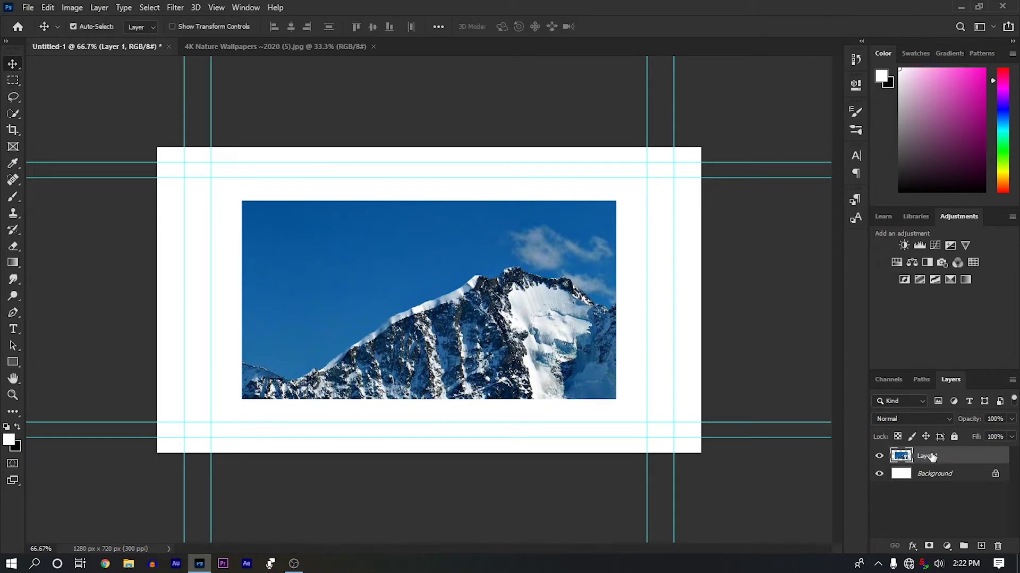
left_click_drag(450, 289, 411, 246)
left_click(14, 80)
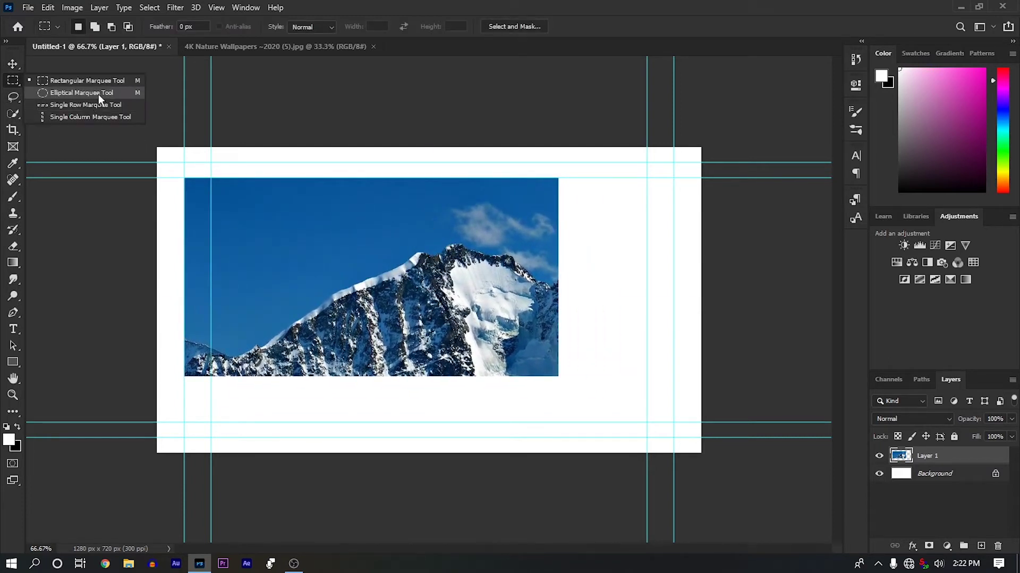
left_click(91, 93)
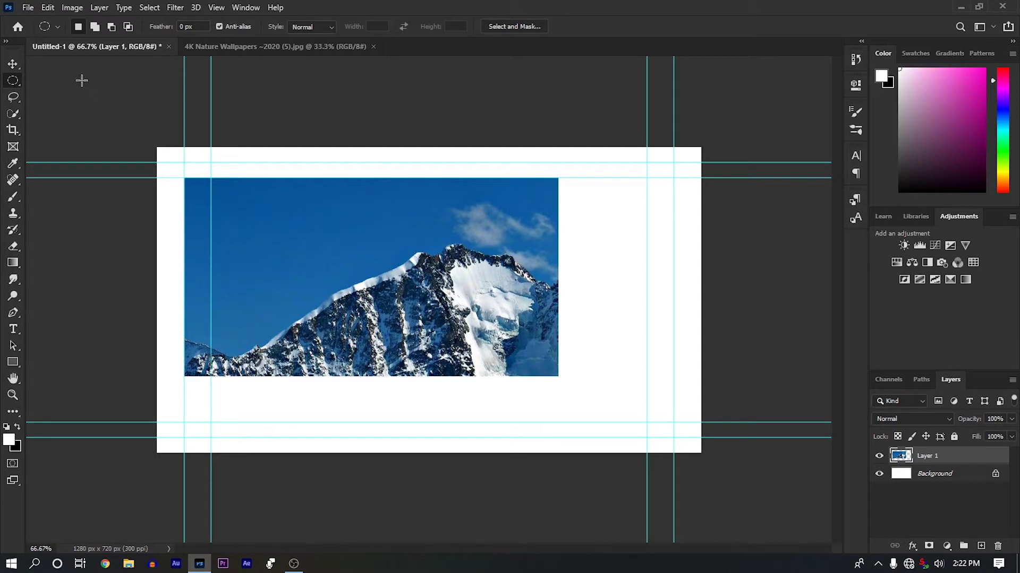
In the mountain photo, draw a circular selection around the right peak
left_click(251, 46)
left_click(457, 165)
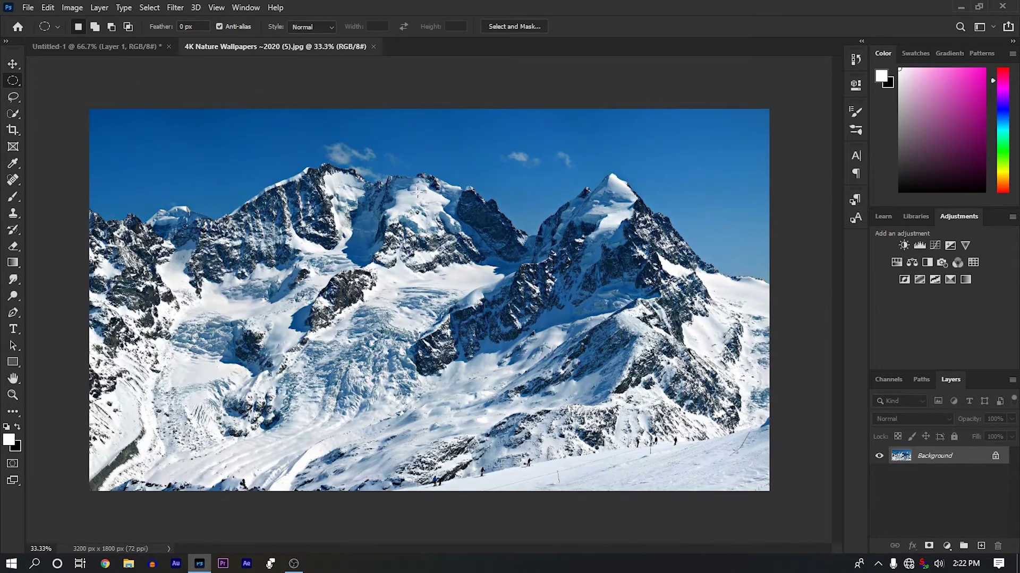
mouse_move(450, 150)
left_mouse_down()
mouse_move(586, 259)
mouse_move(610, 171)
mouse_move(475, 127)
left_mouse_up()
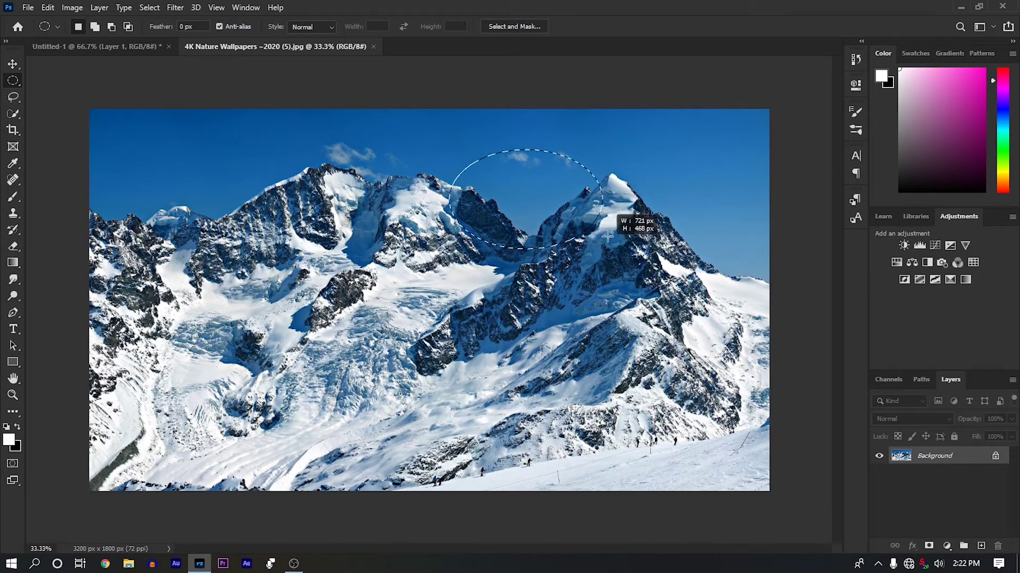
left_click_drag(475, 127, 609, 177)
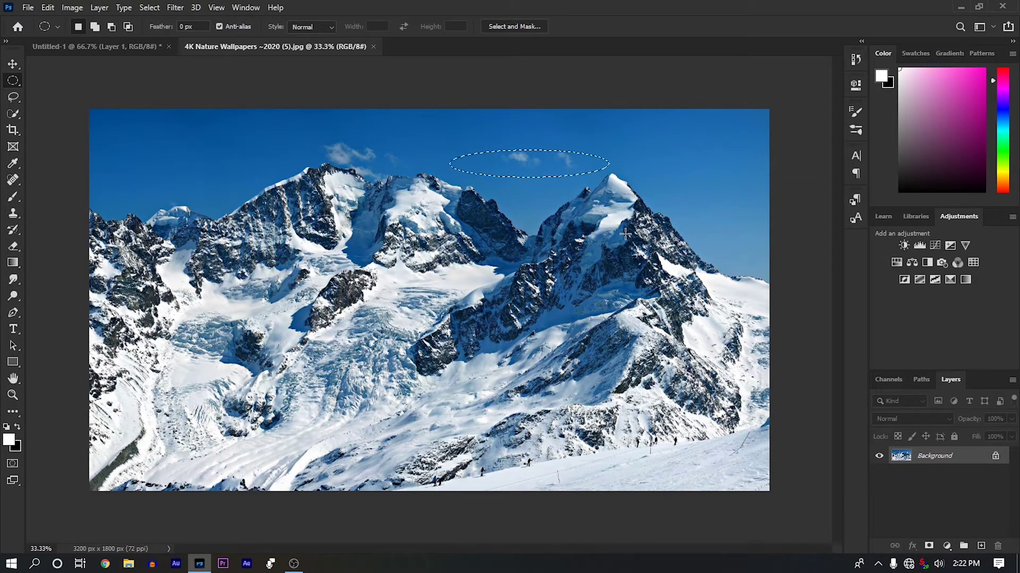
left_click_drag(502, 144, 741, 305)
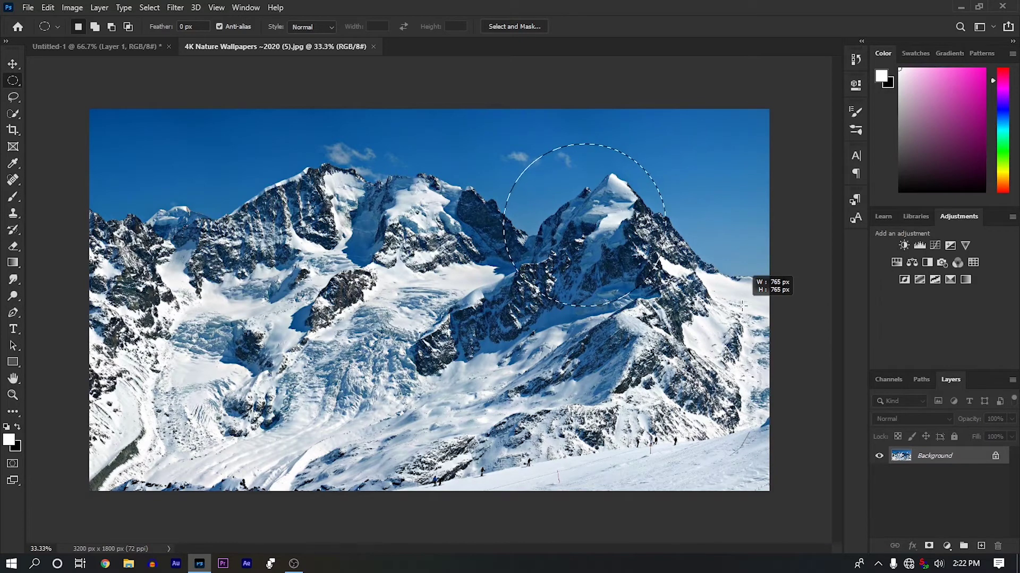
mouse_move(742, 305)
left_mouse_down()
mouse_move(744, 228)
mouse_move(793, 196)
mouse_move(828, 346)
mouse_move(813, 246)
mouse_move(785, 257)
mouse_move(780, 238)
mouse_move(776, 360)
left_mouse_up()
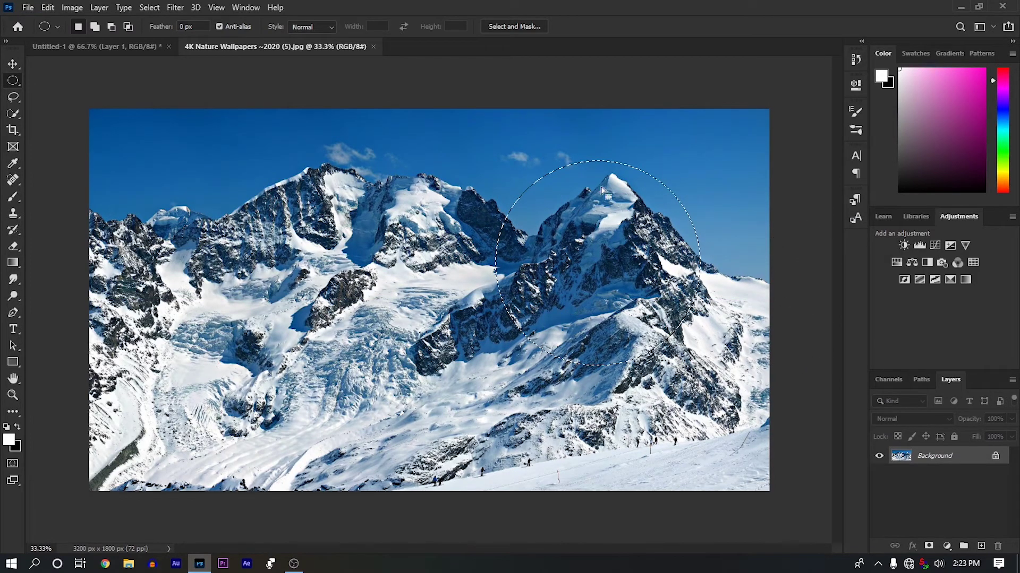
Paste the circular right-peak cutout into Untitled-1 as Layer 2 and drag it up and right
right_click(13, 80)
left_click(64, 94)
left_click(48, 7)
left_click(59, 95)
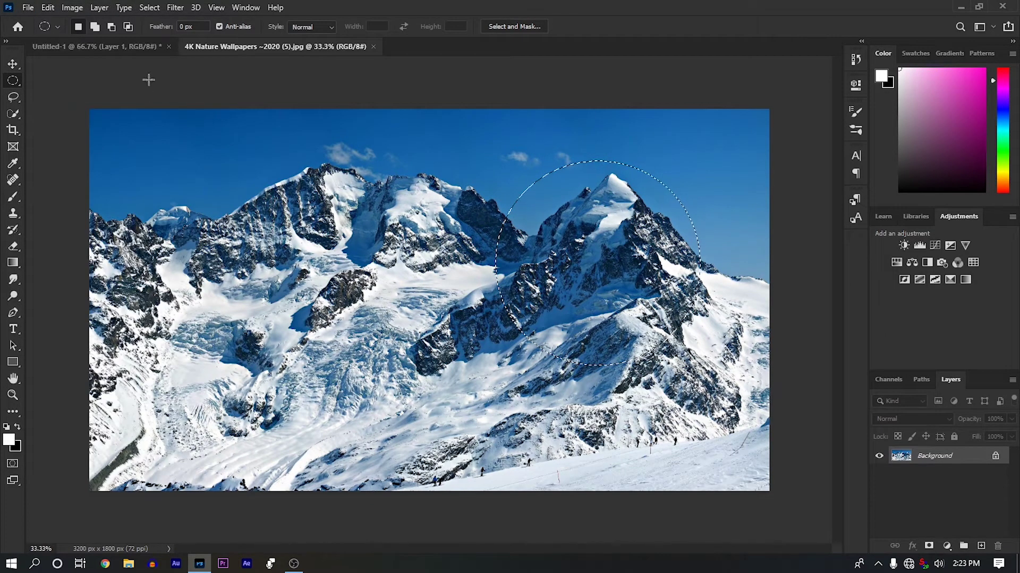
left_click(103, 47)
left_click(48, 7)
left_click(90, 119)
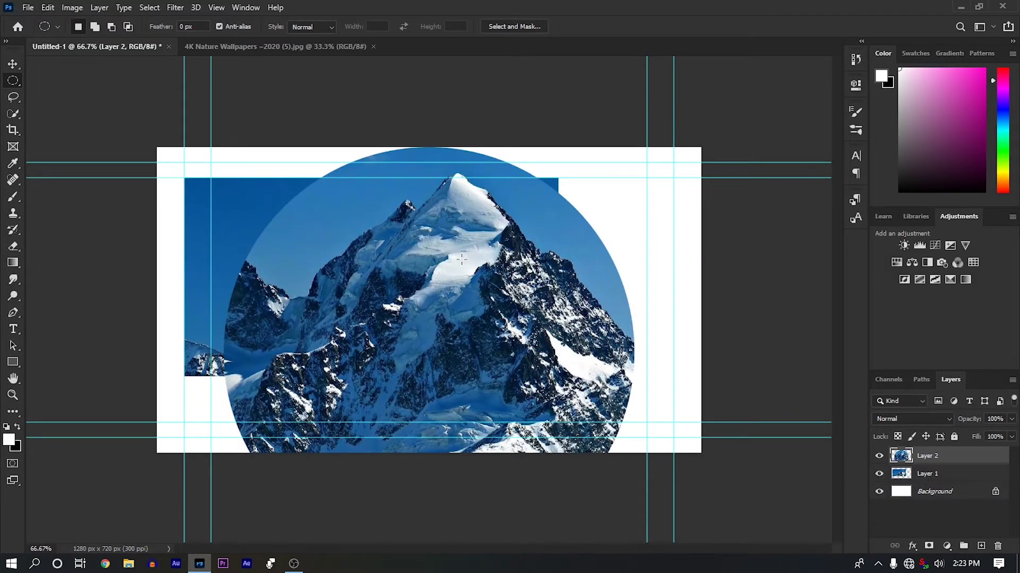
left_click(13, 64)
mouse_move(403, 317)
left_mouse_down()
mouse_move(471, 285)
mouse_move(447, 304)
left_mouse_up()
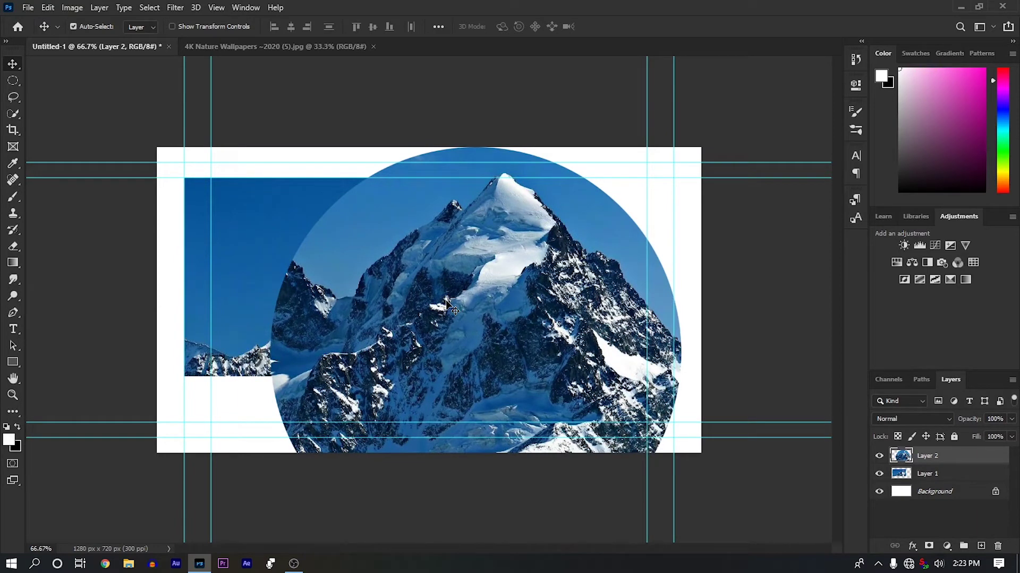
Free-transform the circular peak down to about two-thirds size and commit
key("ctrl+t")
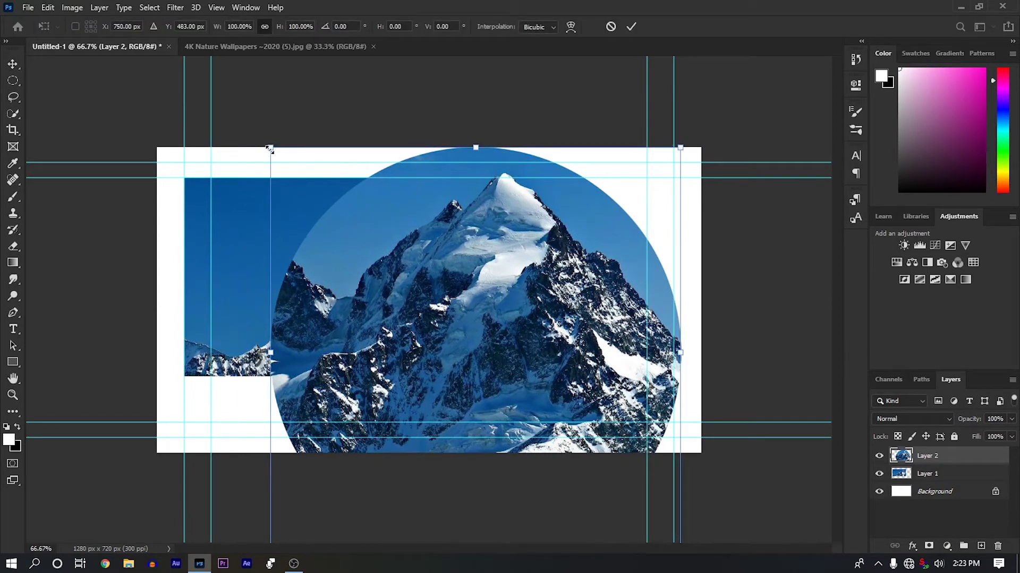
left_click_drag(269, 149, 397, 317)
left_click_drag(538, 389, 547, 273)
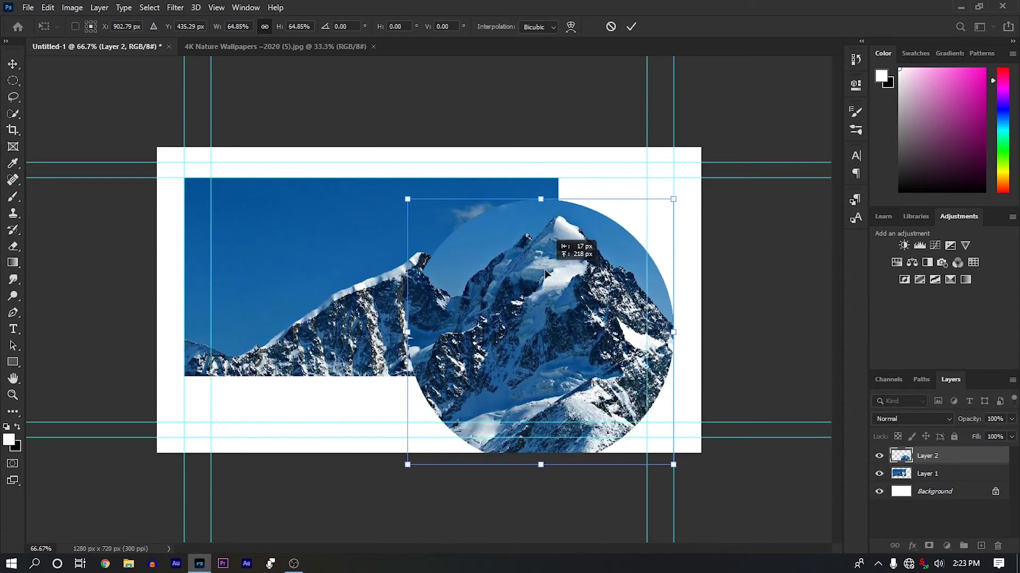
left_click(73, 8)
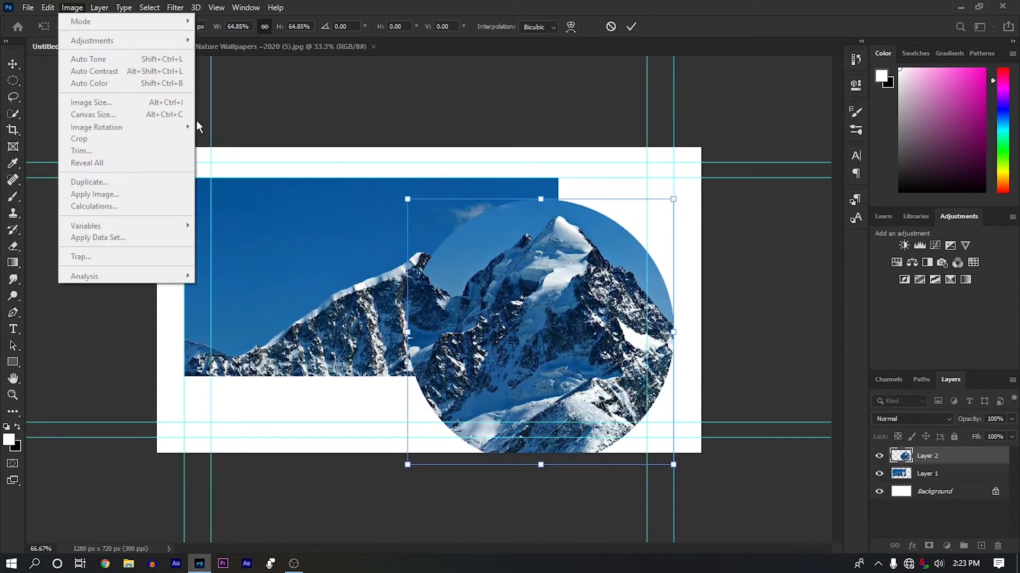
key("Escape")
left_click(632, 27)
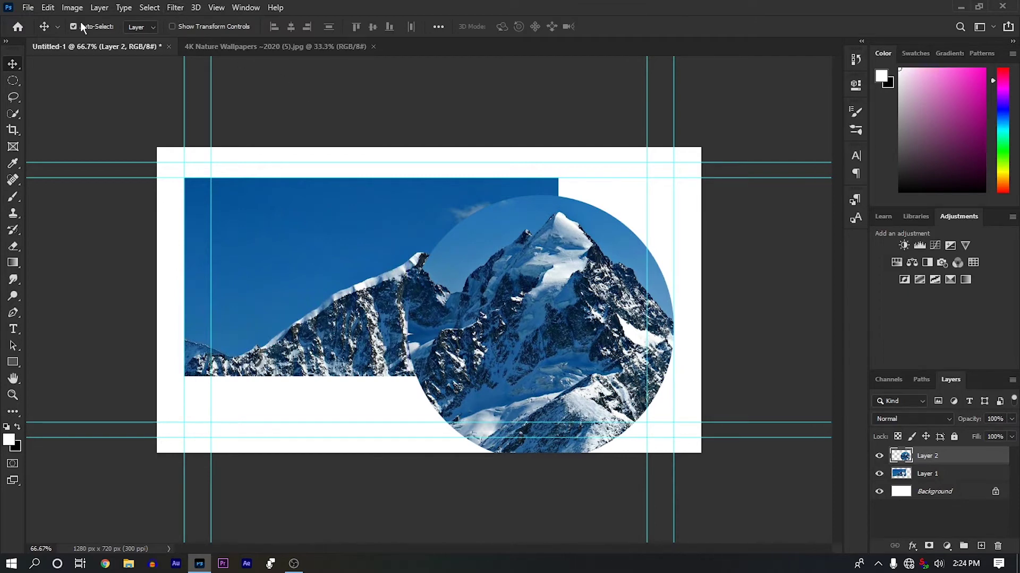
Shrink the circle further to a small size and place it just right of the photo
left_click(48, 8)
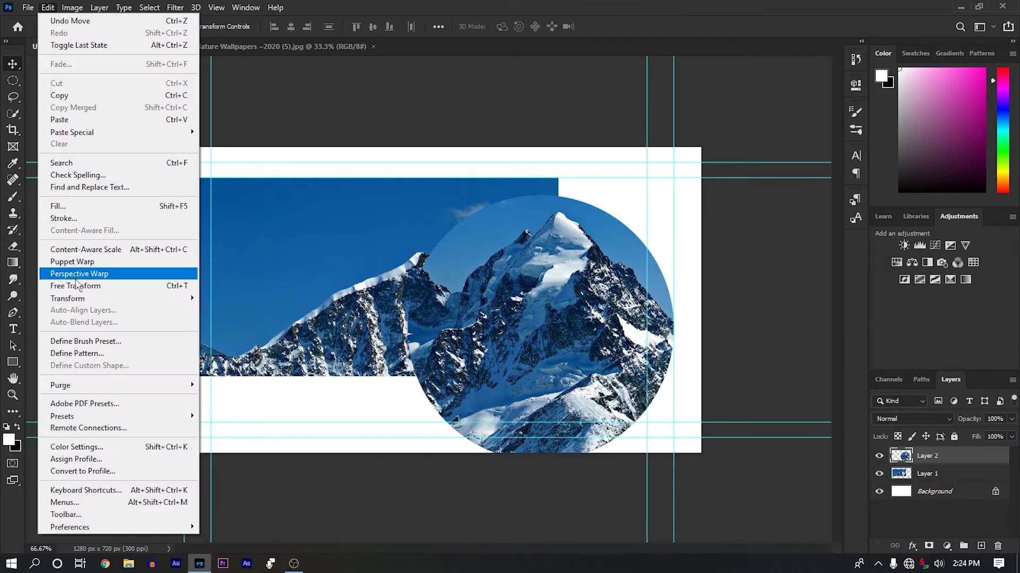
left_click(82, 288)
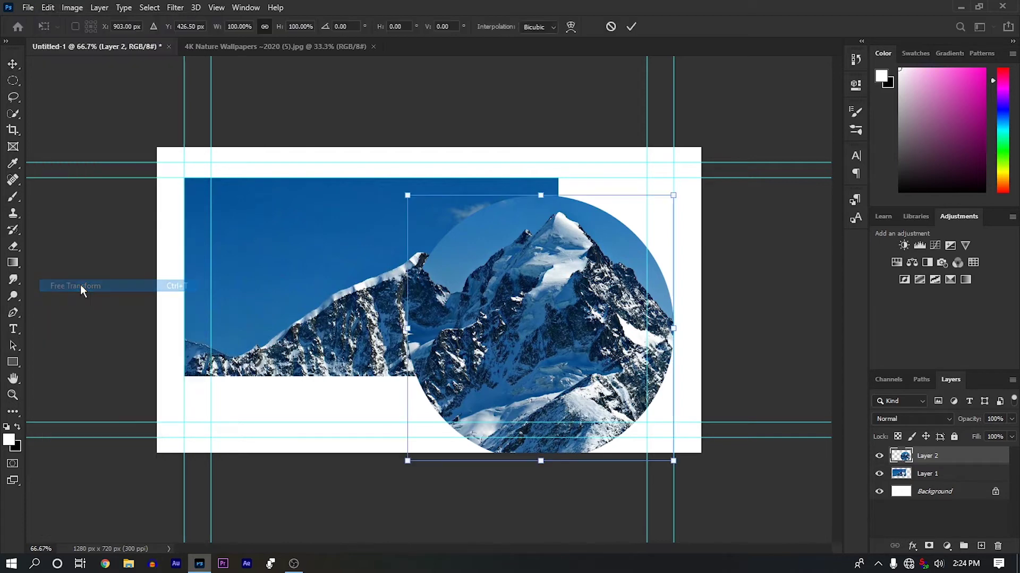
mouse_move(408, 197)
left_mouse_down()
mouse_move(660, 342)
mouse_move(656, 390)
mouse_move(436, 252)
mouse_move(410, 221)
left_mouse_up()
key("Return")
left_click_drag(459, 272, 629, 272)
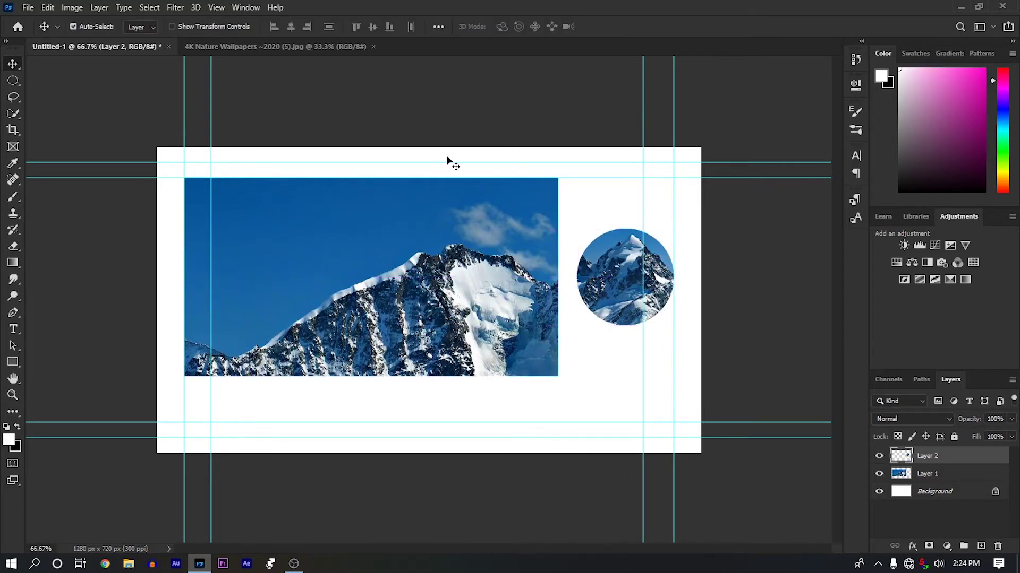
Try one-pixel Single Row and Single Column Marquee selections across the canvas
left_click(13, 80)
right_click(14, 81)
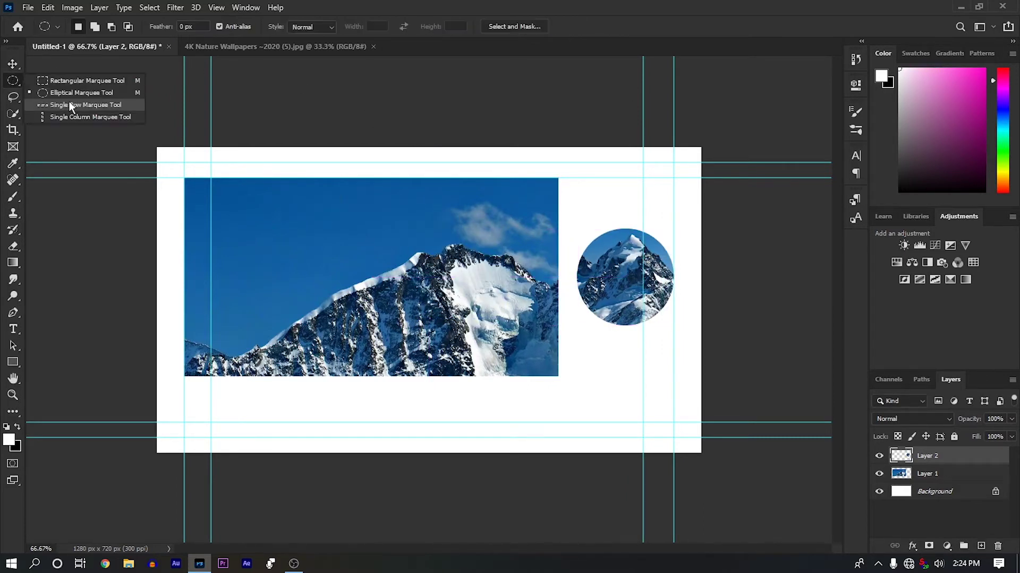
left_click(69, 105)
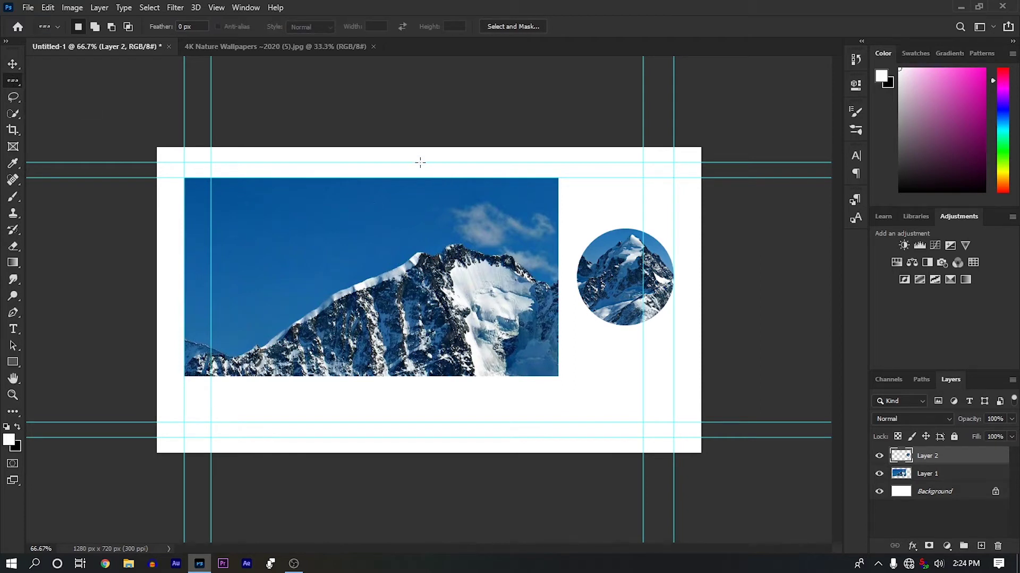
left_click(505, 393)
right_click(13, 81)
left_click(63, 116)
left_click_drag(573, 218, 297, 287)
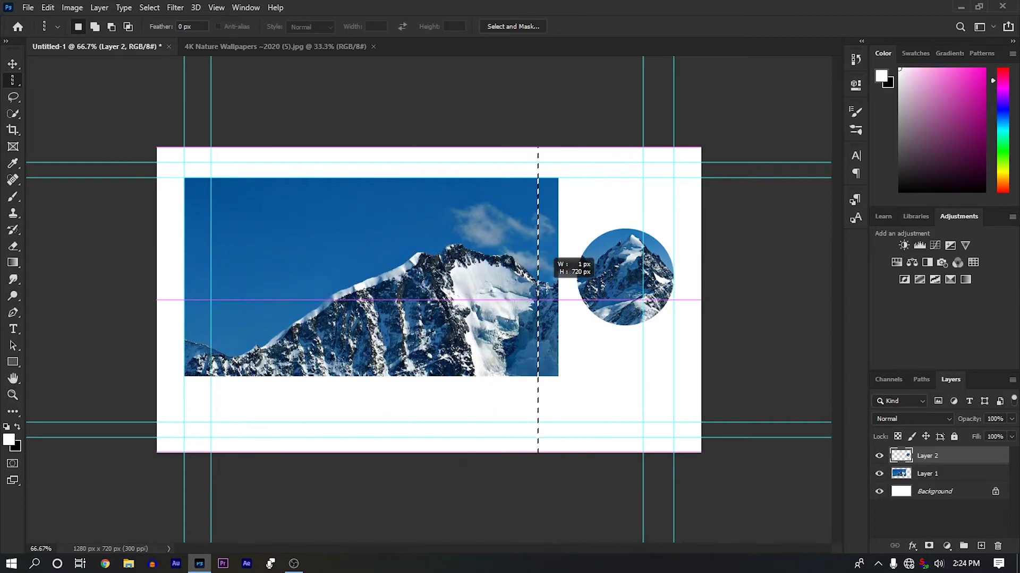
left_click_drag(296, 288, 343, 281)
Draw a narrow vertical rectangular selection top to bottom through the photo
right_click(13, 81)
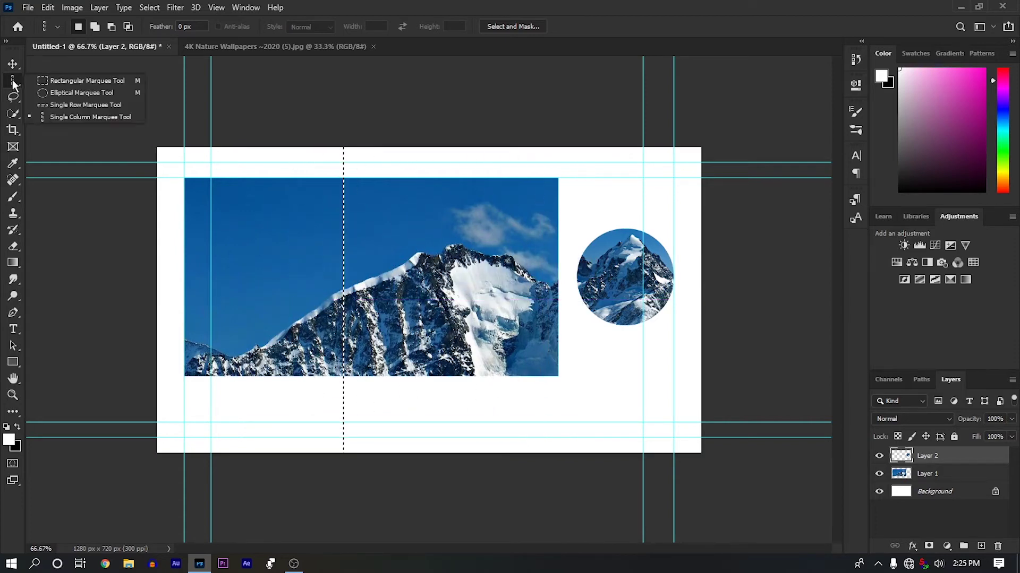
left_click(62, 81)
left_click(438, 159)
left_click_drag(443, 157, 453, 455)
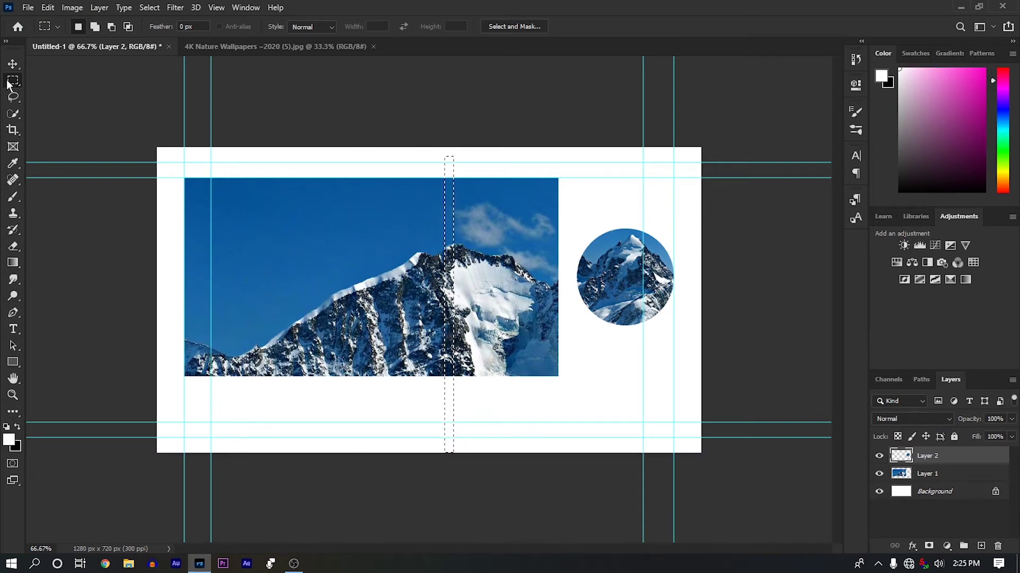
Deselect the strip and choose the Lasso tool
key("ctrl+d")
left_click(12, 99)
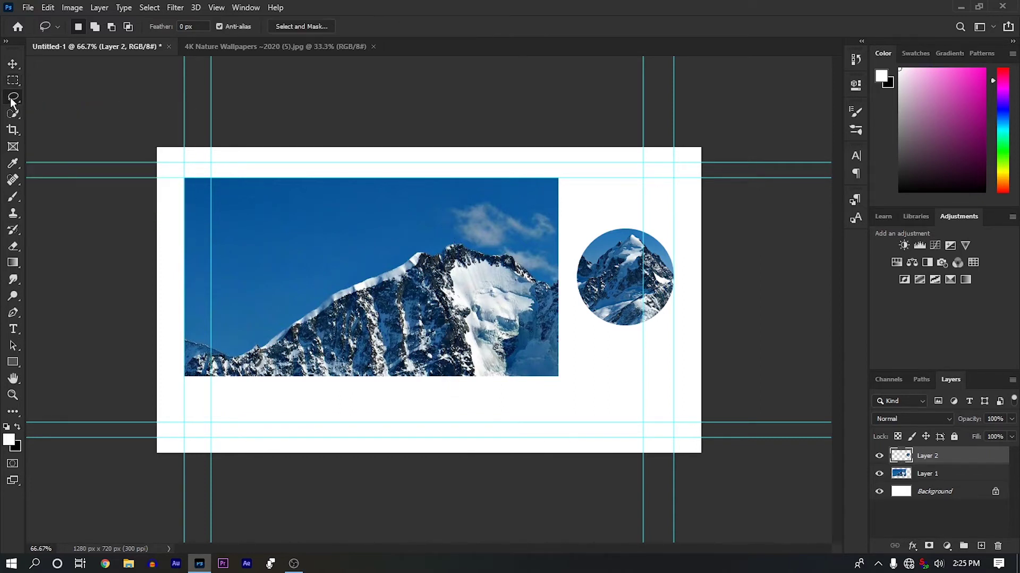
left_click(71, 95)
In the mountain photo, clear the circle selection and lasso the sky along the ridgeline
left_click(220, 46)
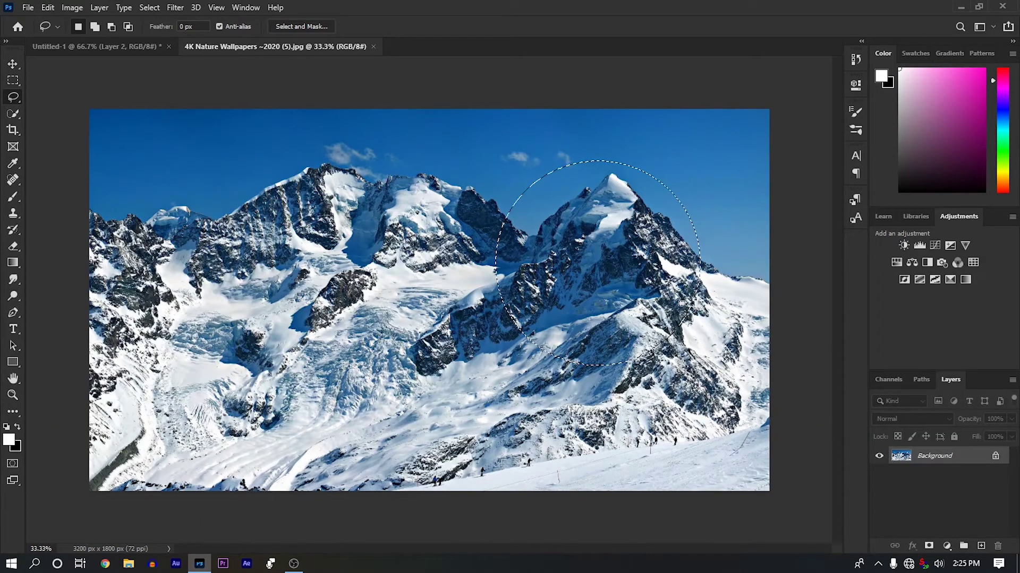
left_click(15, 81)
left_click(141, 170)
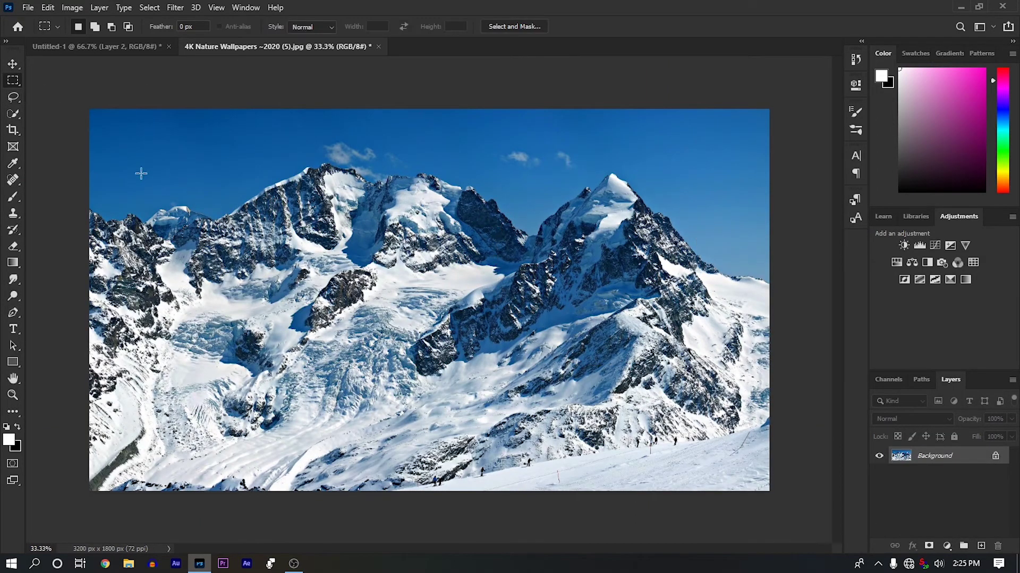
left_click(14, 97)
left_click_drag(771, 285, 744, 275)
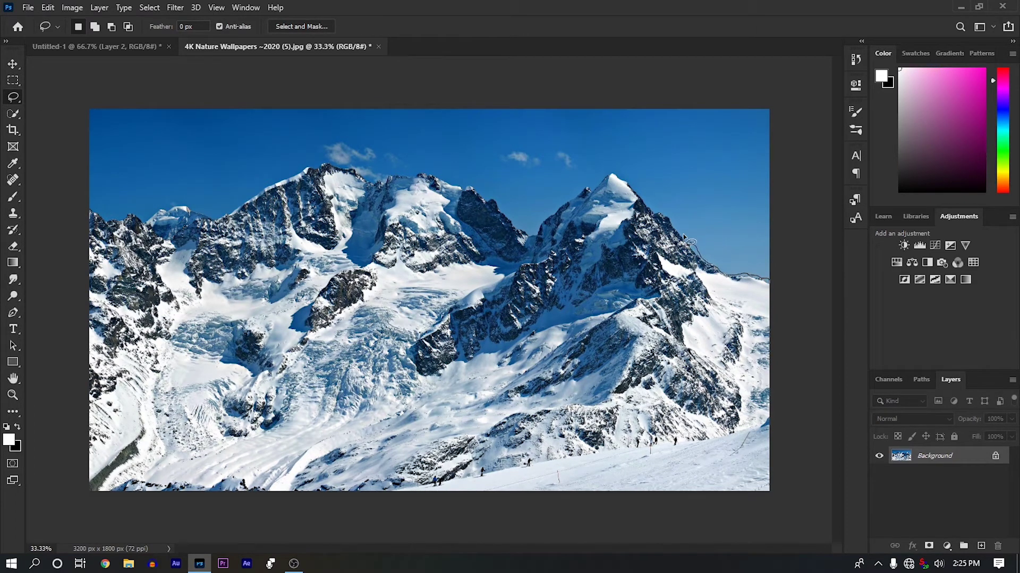
mouse_move(657, 198)
left_mouse_down()
mouse_move(612, 169)
mouse_move(523, 235)
mouse_move(442, 189)
mouse_move(305, 166)
mouse_move(239, 201)
mouse_move(137, 212)
mouse_move(85, 205)
mouse_move(93, 130)
mouse_move(215, 112)
mouse_move(555, 116)
mouse_move(707, 155)
mouse_move(763, 229)
mouse_move(773, 282)
left_mouse_up()
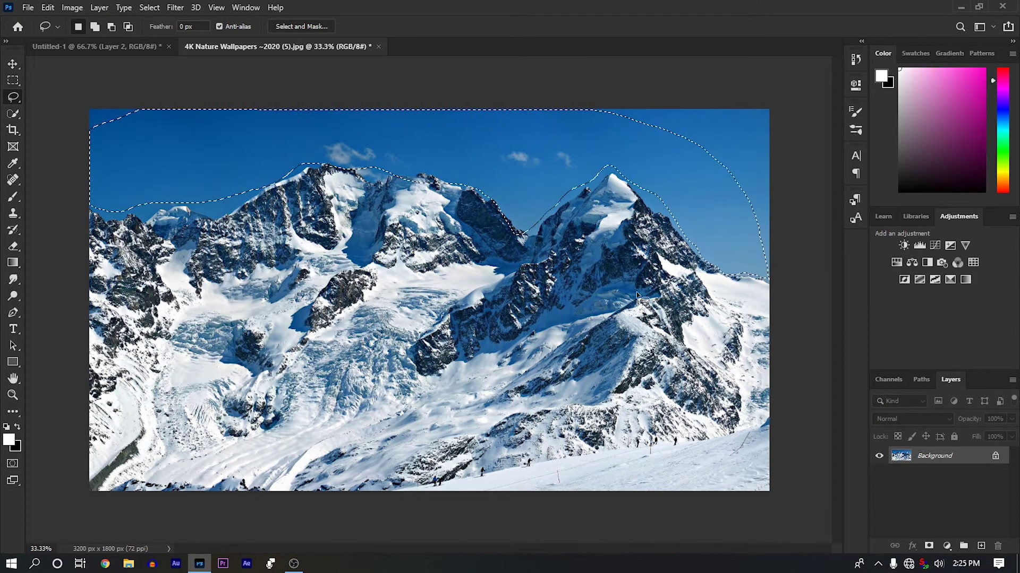
Copy the lassoed sky and paste it into the layout document as a new layer
left_click(48, 7)
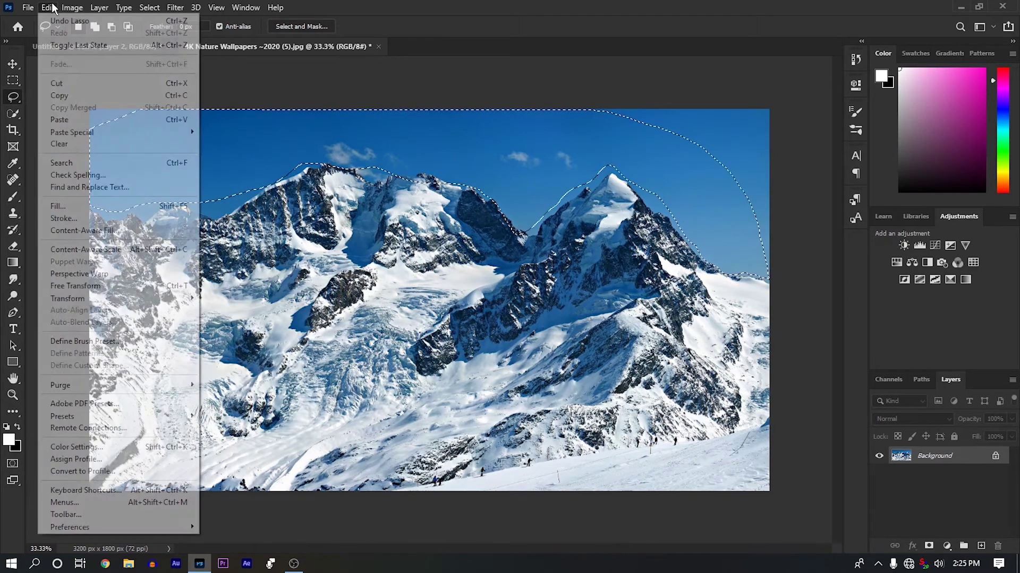
left_click(58, 98)
key("ctrl+Tab")
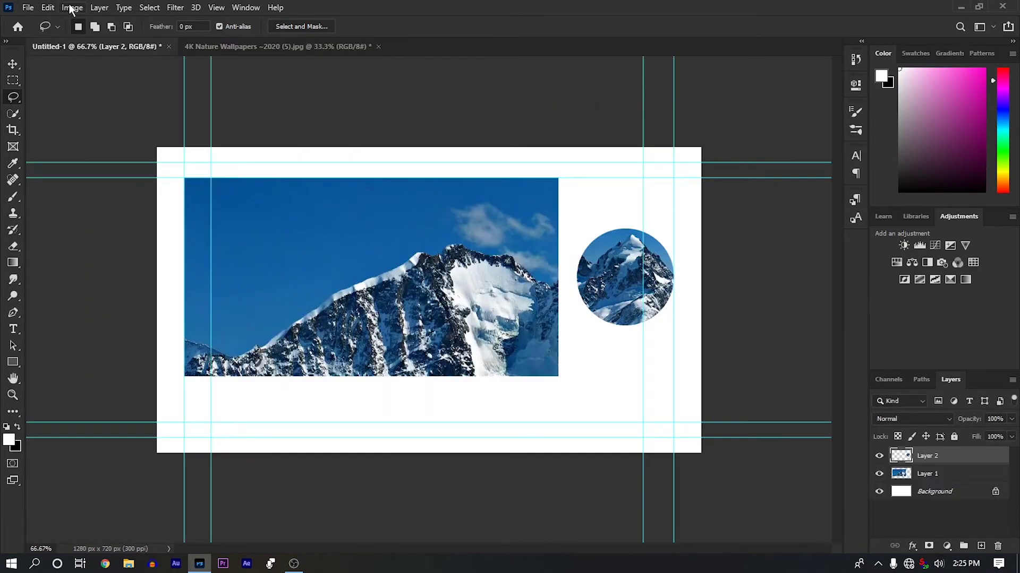
left_click(48, 7)
left_click(58, 127)
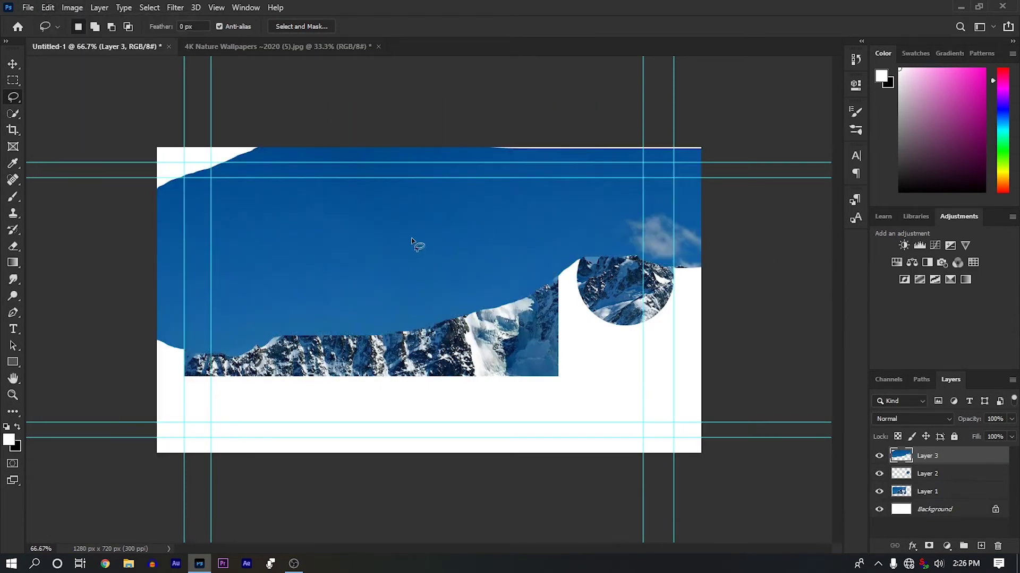
Move the pasted sky layer, delete it, and return to the mountain photo
left_click(14, 64)
left_click_drag(320, 230, 395, 301)
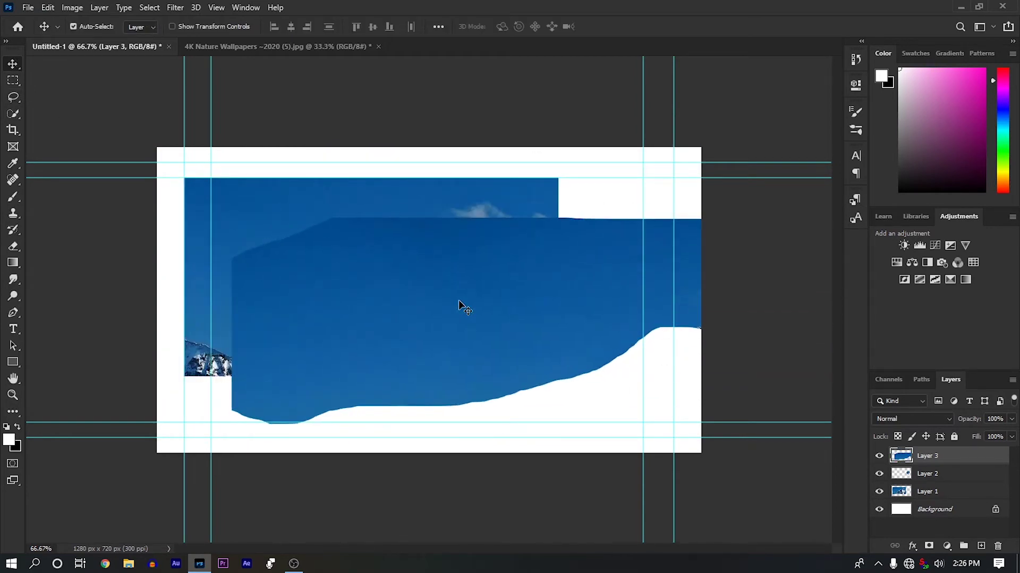
key("Delete")
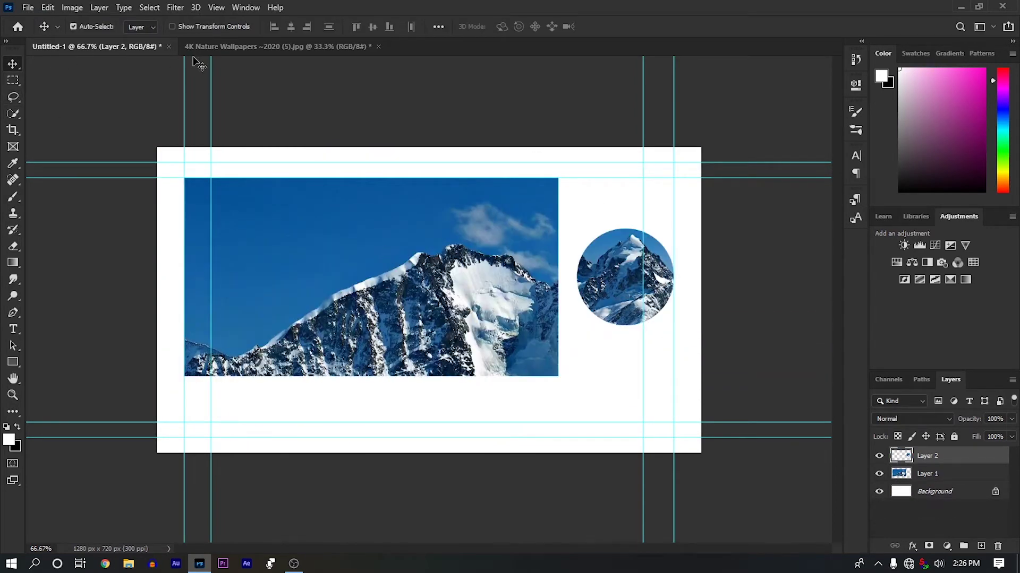
left_click(206, 46)
right_click(13, 97)
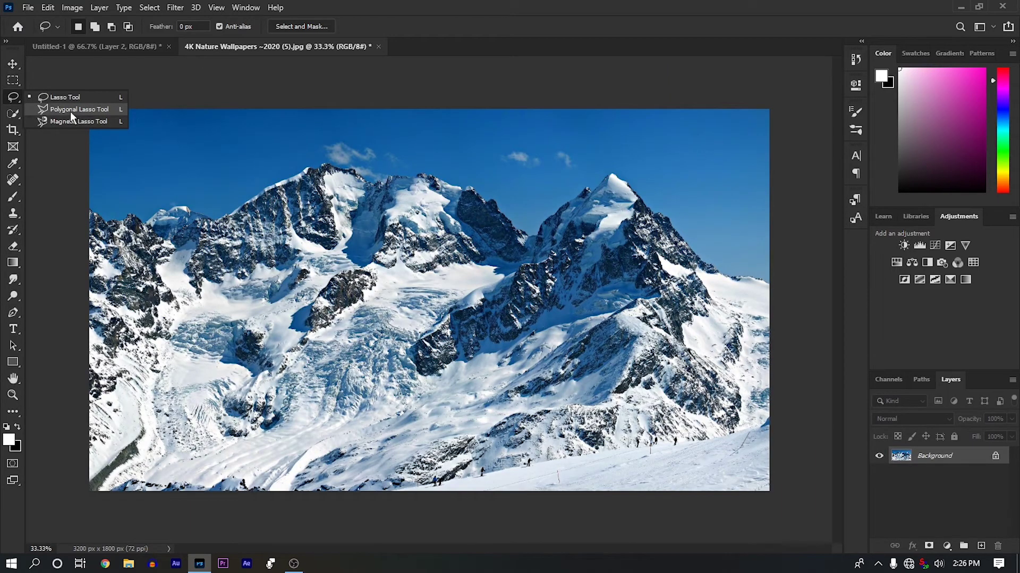
With the Polygonal Lasso, click points along the ridge from the right edge leftward
left_click(97, 110)
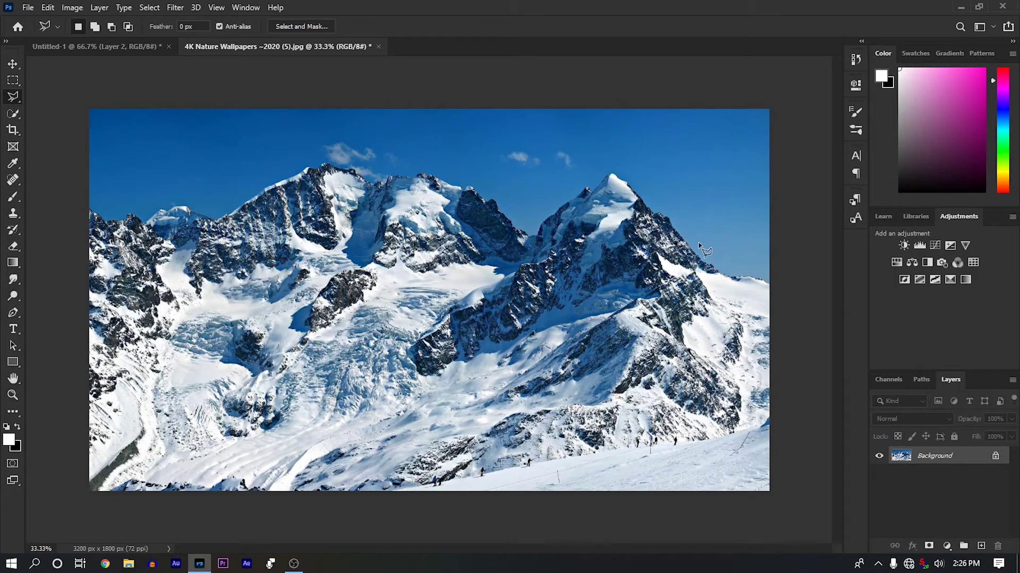
left_click(768, 285)
left_click(642, 204)
left_click(586, 185)
left_click(539, 221)
left_click(525, 240)
left_click(497, 201)
left_click(394, 168)
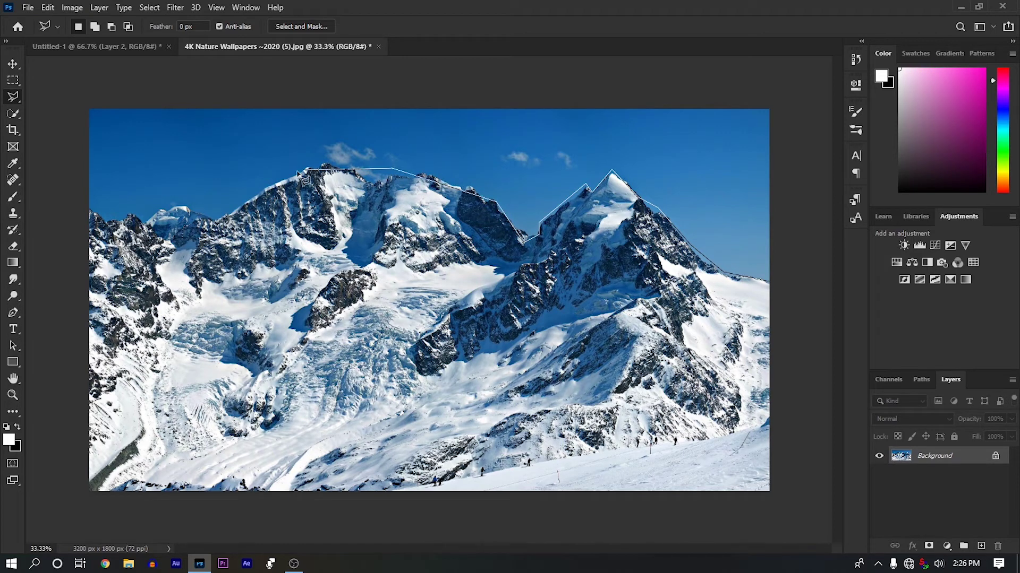
Carry the outline to the left edge, across the top sky, and close it
left_click(94, 212)
left_click(106, 128)
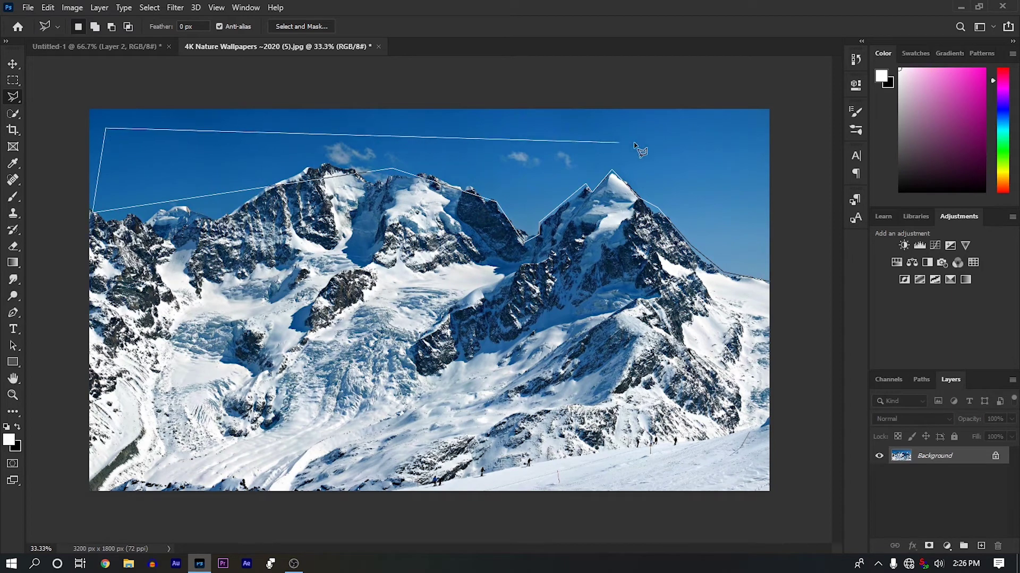
left_click(702, 120)
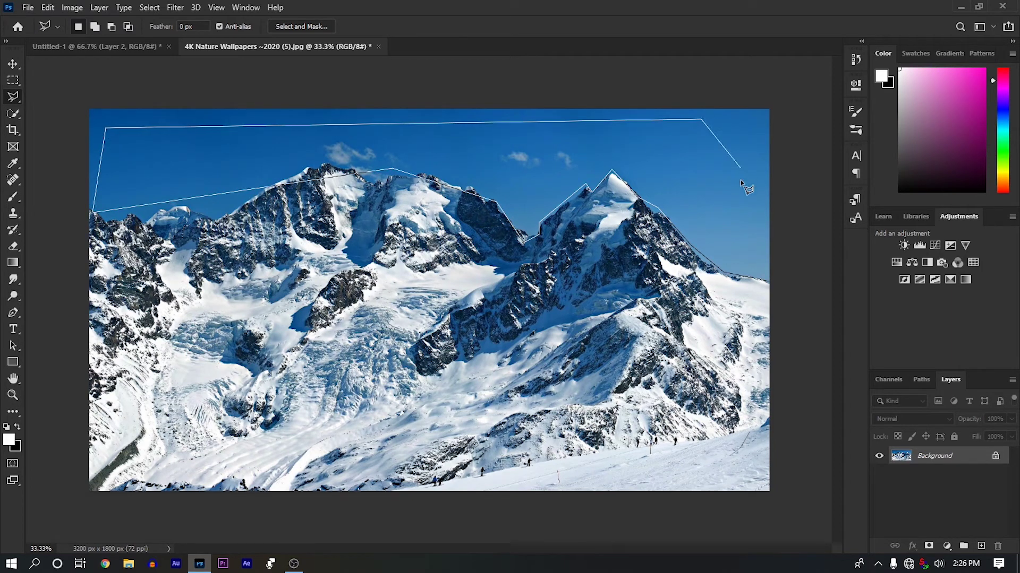
left_click(769, 280)
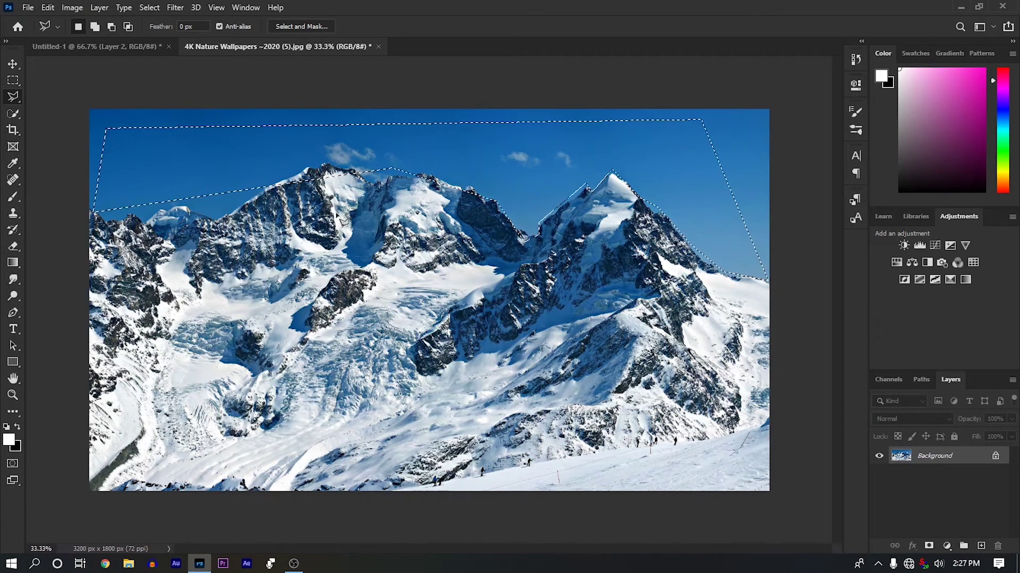
right_click(14, 99)
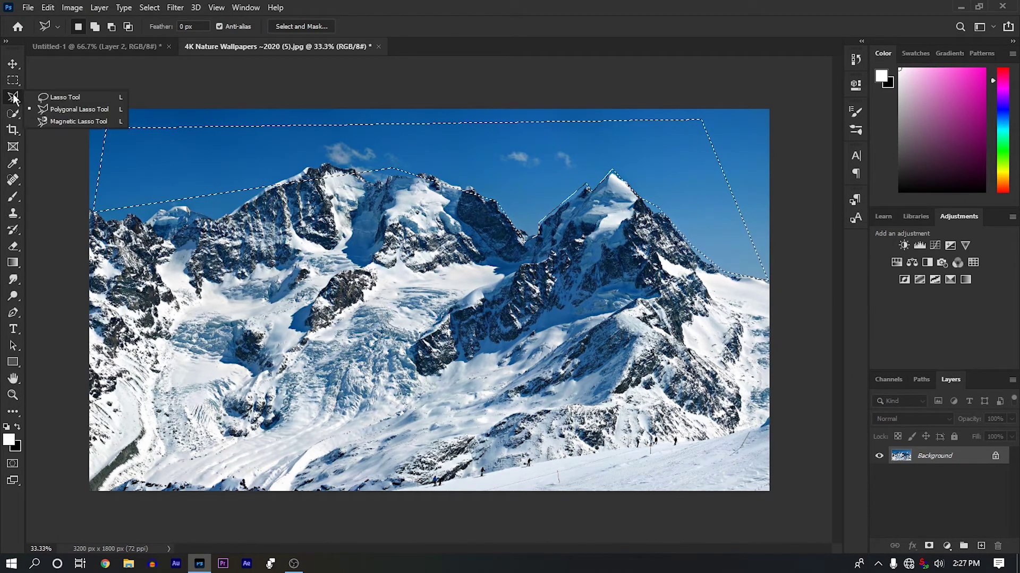
Trace the ridgeline with the Magnetic Lasso from the right edge, close it, and undo the stray sky loop
left_click(60, 122)
left_click(764, 287)
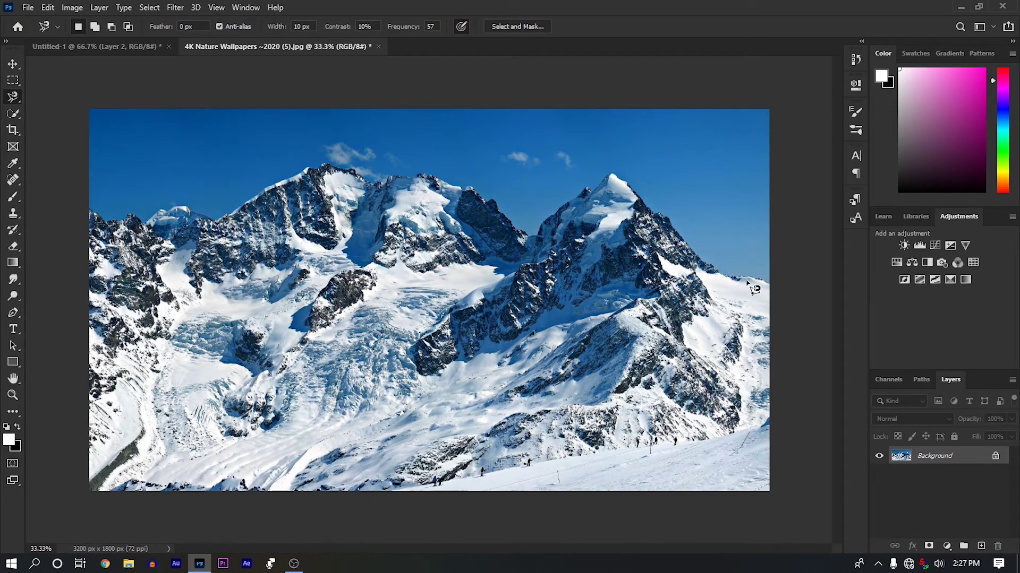
scroll(753, 288, "up", 2)
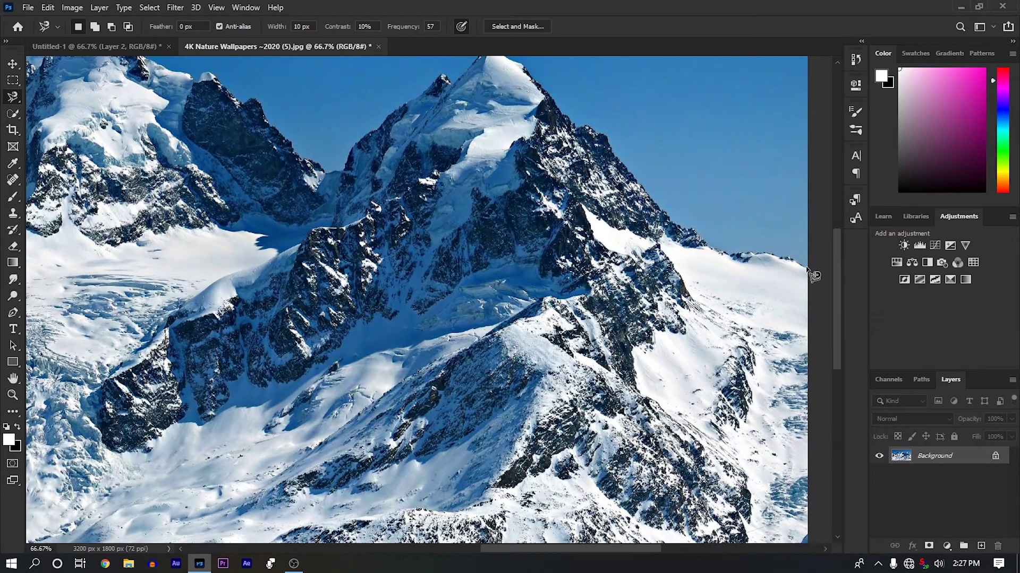
left_click(806, 268)
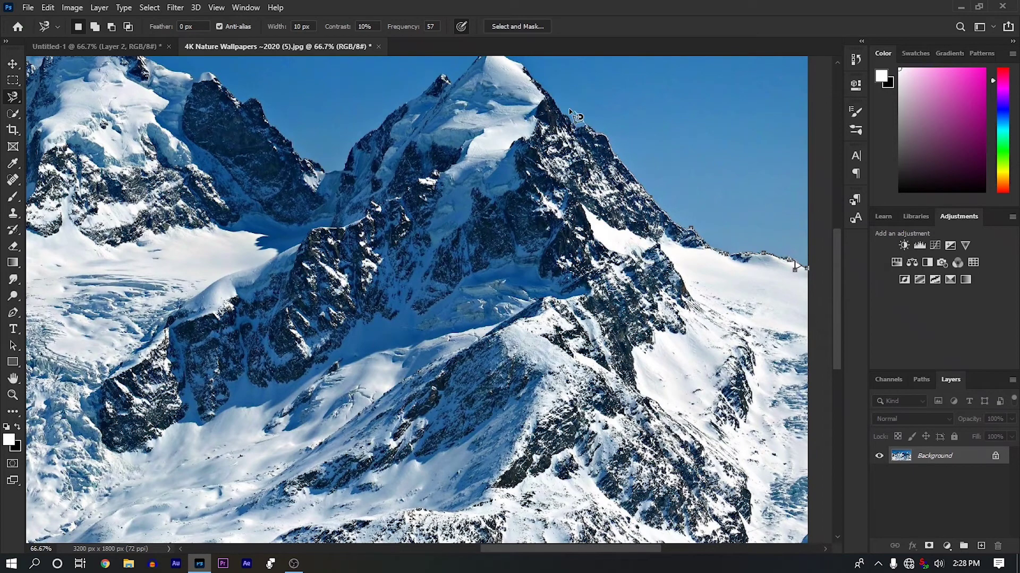
scroll(583, 129, "up", 1)
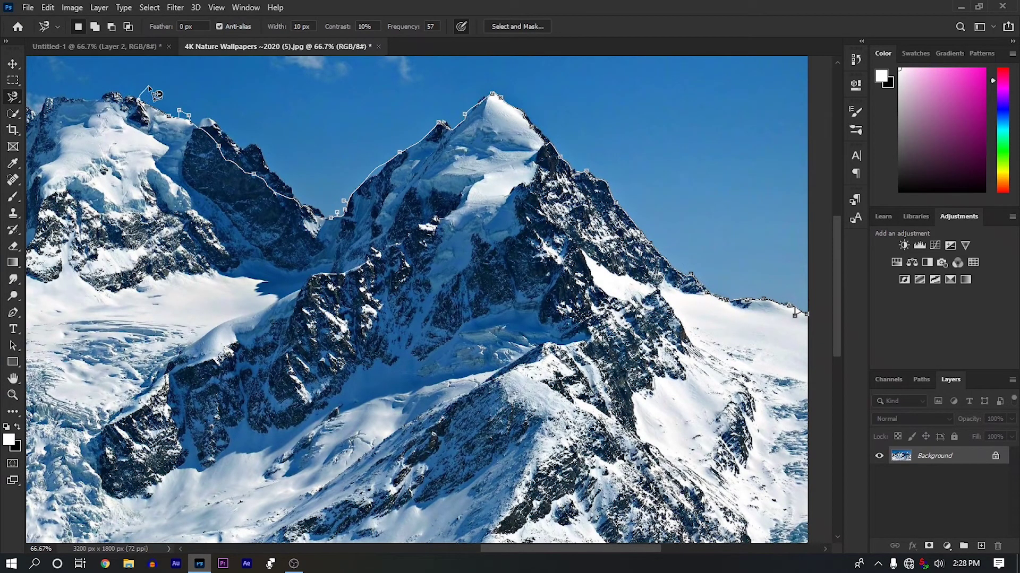
key("BackSpace")
key("BackSpace")
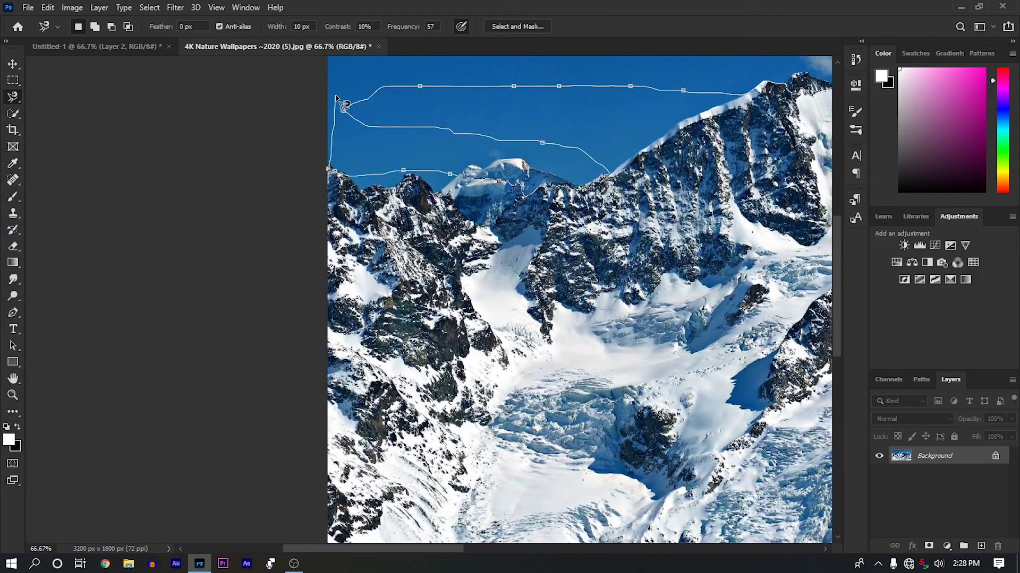
left_click(335, 109)
key("ctrl+minus")
key("ctrl+minus")
key("ctrl+minus")
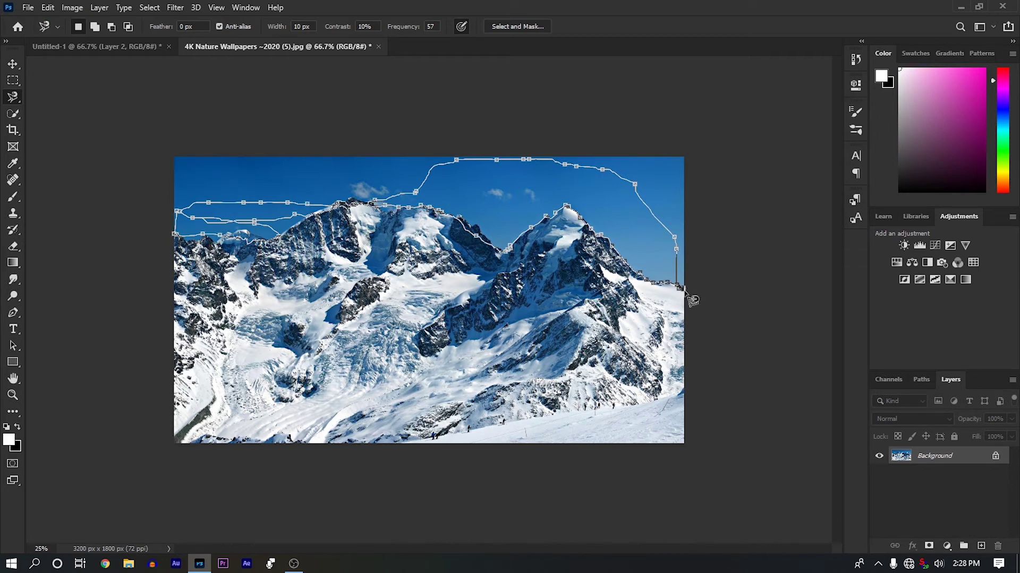
left_click(685, 289)
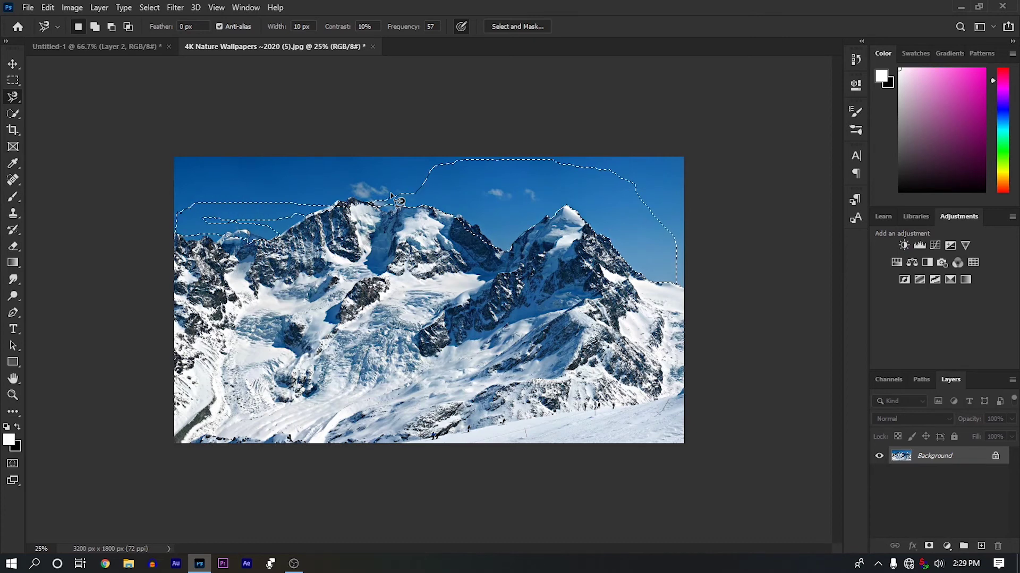
key("ctrl+z")
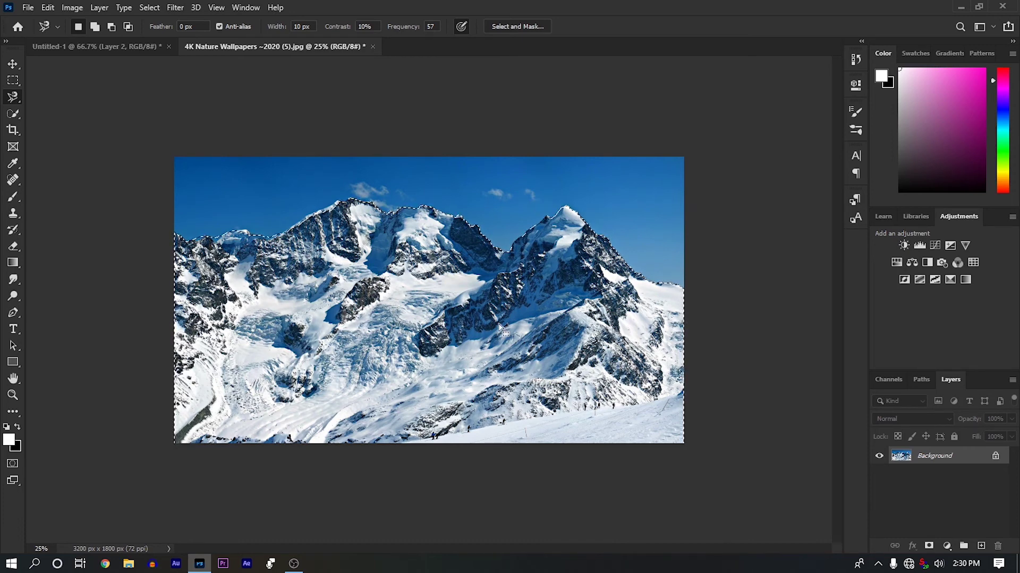
Copy the selected mountain range and paste it into the Untitled-1 document
left_click(47, 7)
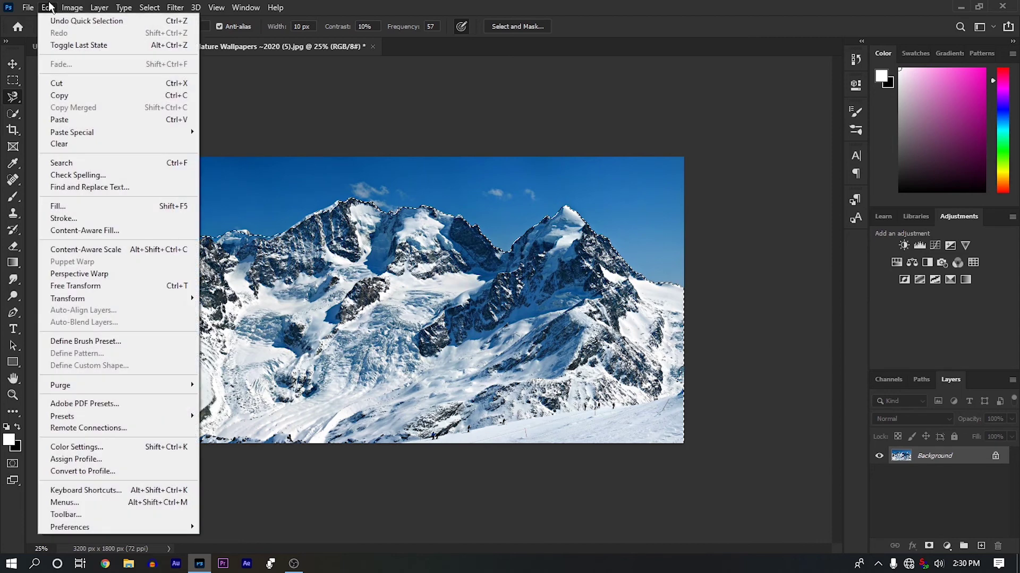
left_click(71, 96)
left_click(87, 45)
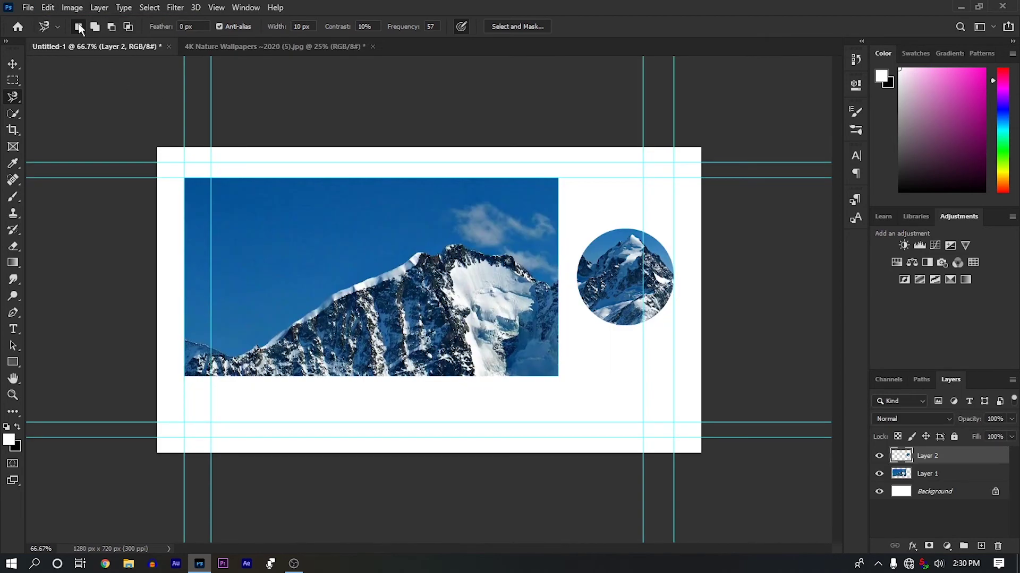
left_click(48, 7)
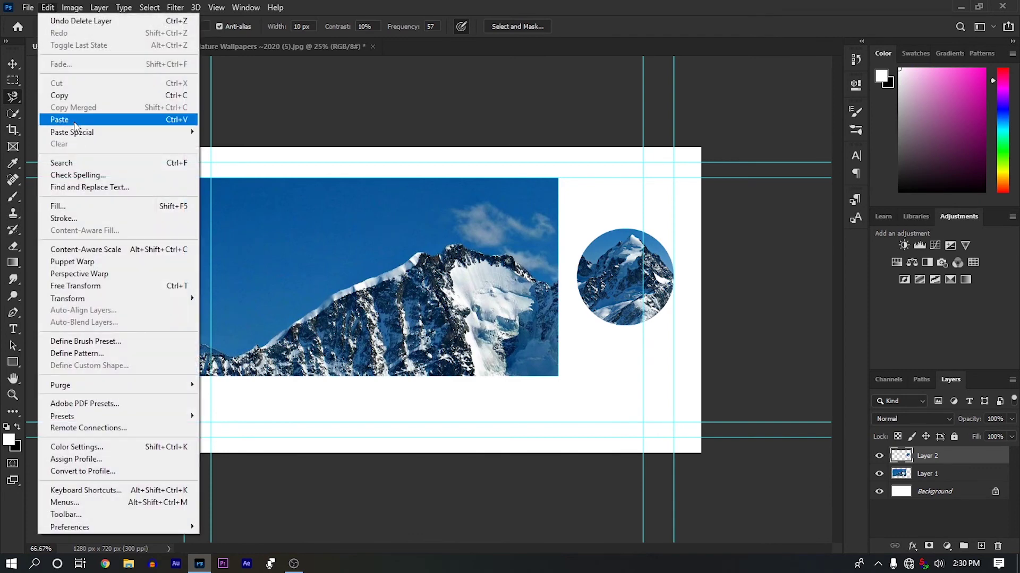
left_click(69, 121)
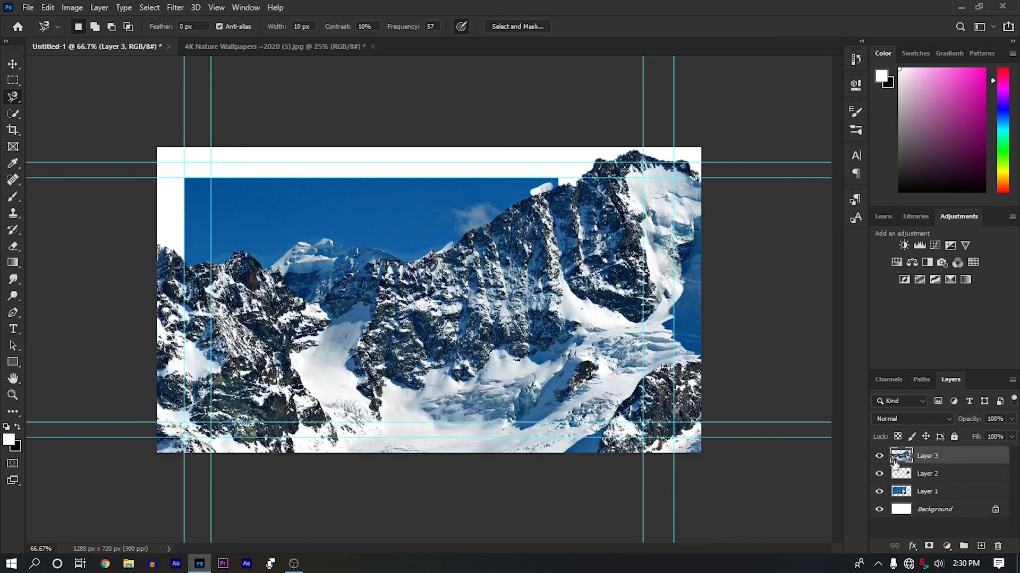
Delete the old Layer 1 and free-transform the pasted mountains to fit across the canvas
left_click(939, 493)
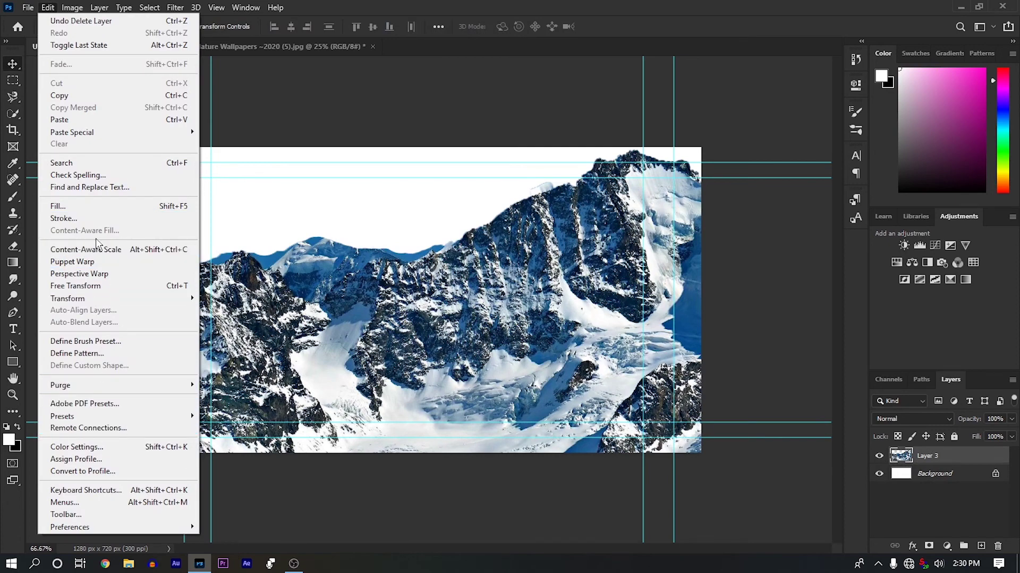
left_click(75, 286)
mouse_move(158, 147)
left_mouse_down()
mouse_move(633, 410)
mouse_move(354, 203)
mouse_move(197, 138)
mouse_move(277, 183)
left_mouse_up()
left_click(632, 27)
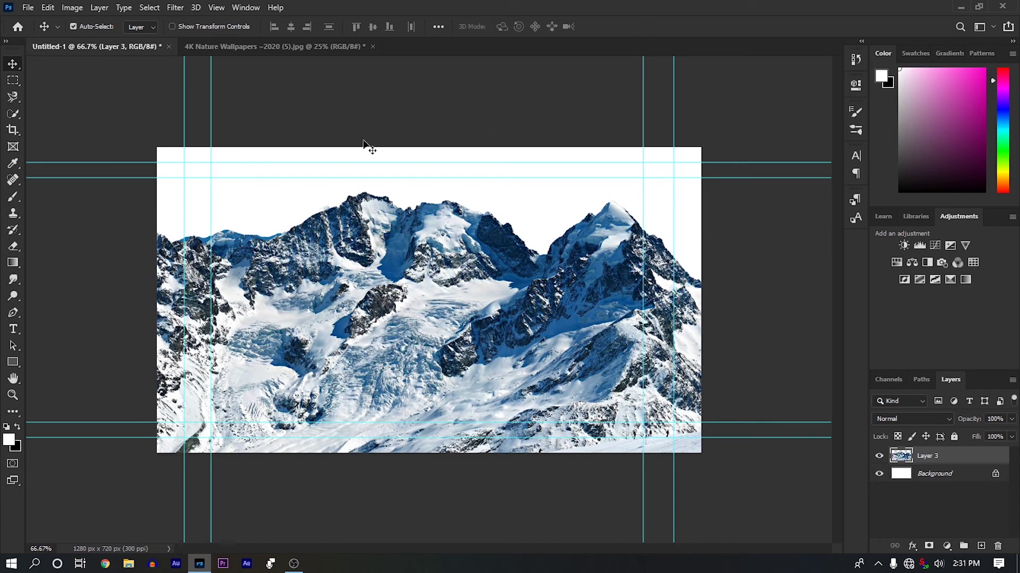
Freehand-lasso the right-hand peak, delete it, and deselect
left_click(8, 100)
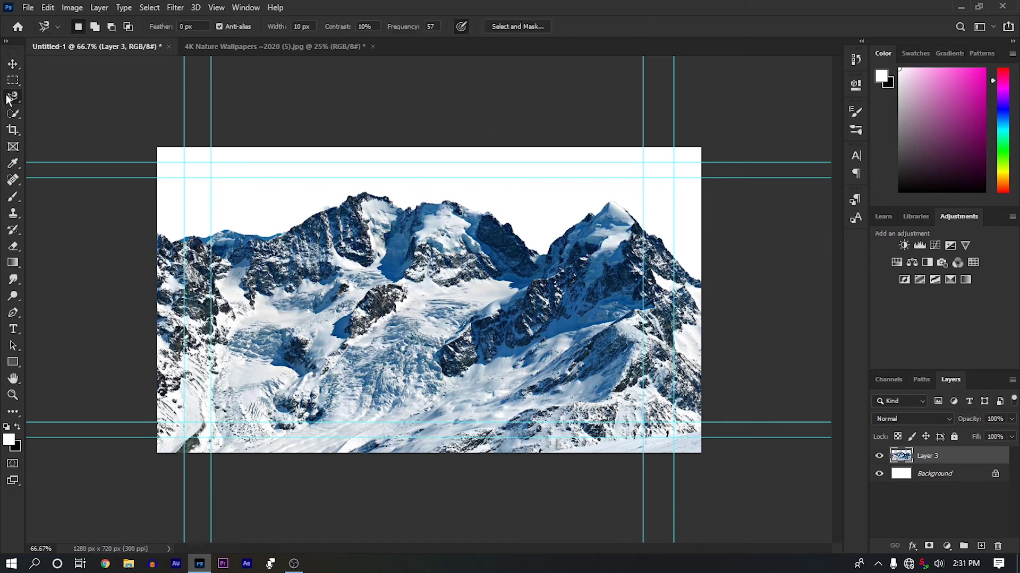
right_click(10, 100)
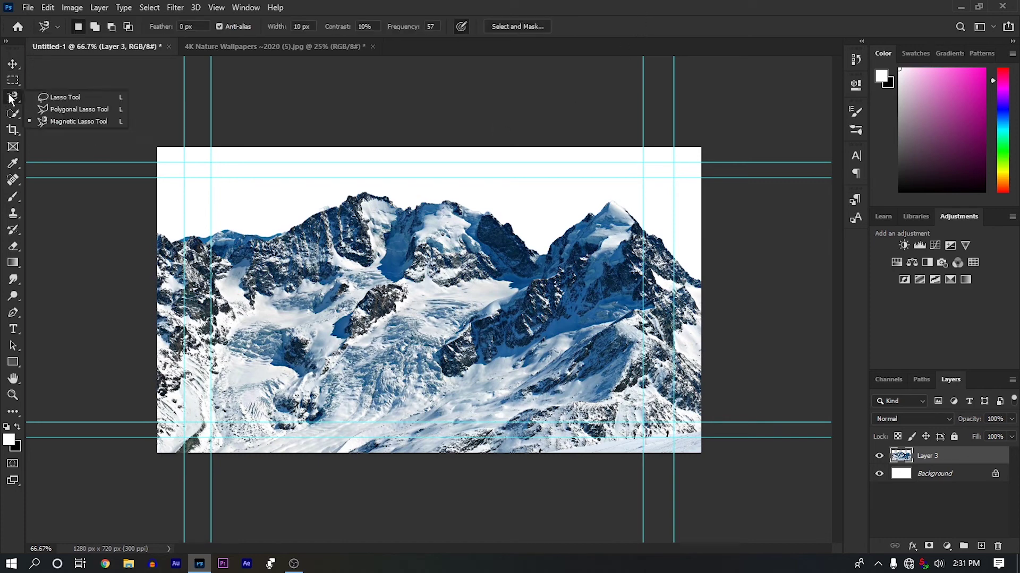
left_click(40, 98)
left_click_drag(534, 193, 690, 254)
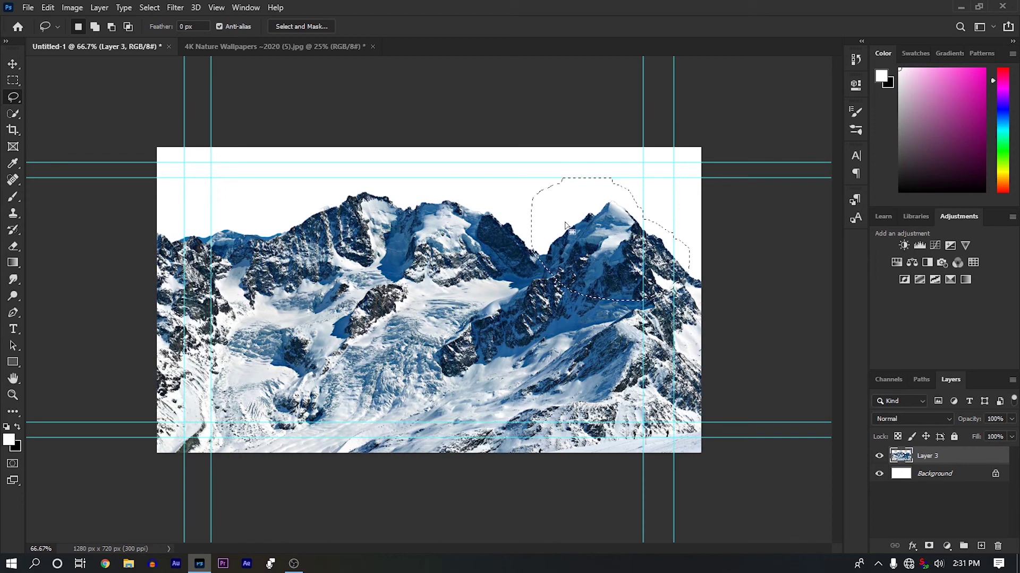
key("Delete")
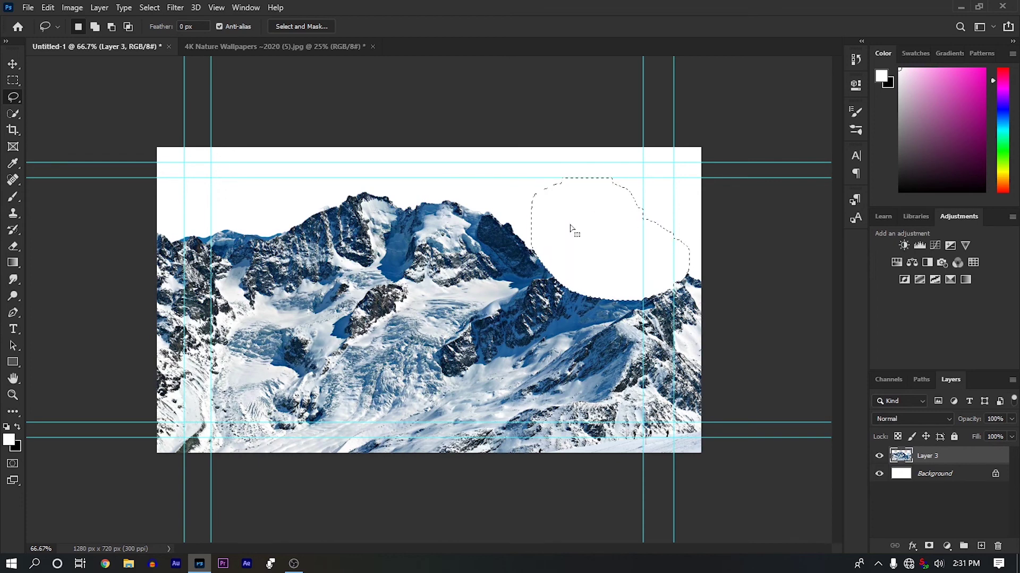
key("ctrl+d")
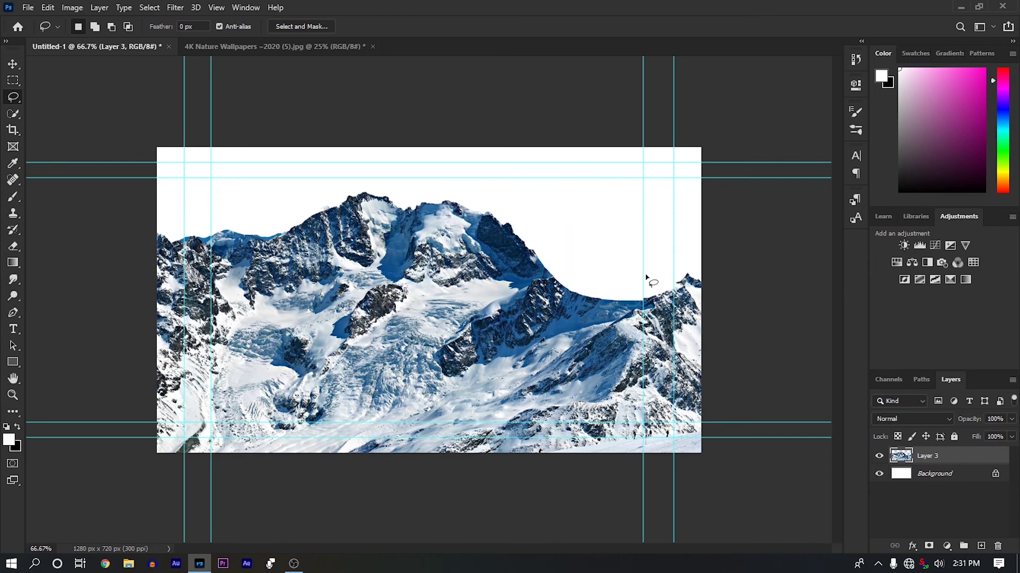